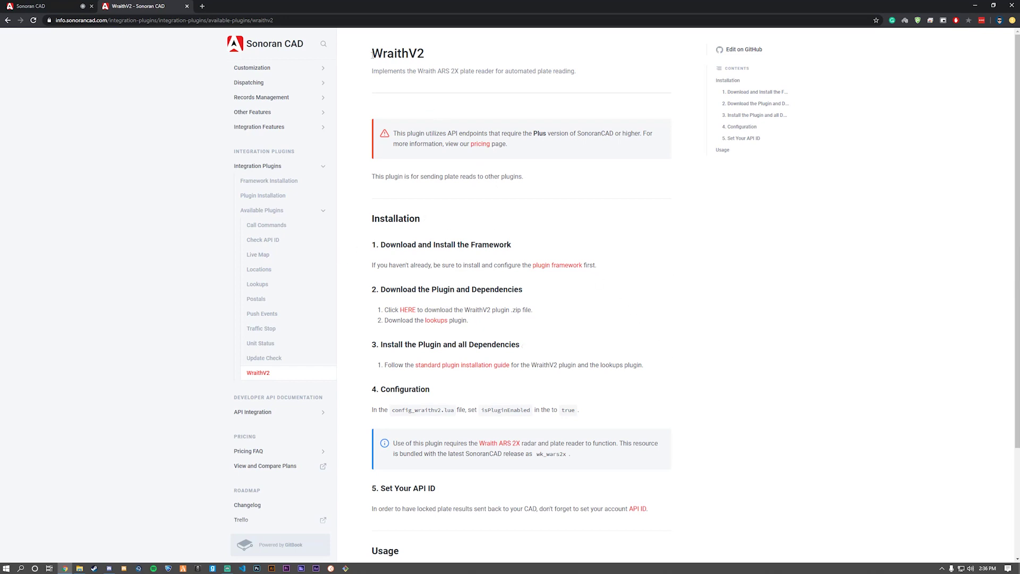
Step: Read the WraithV2 install steps and Plus version note, then bring up the HERE link's context menu
{"action": "left_click_drag", "start_coordinate": [369, 57], "coordinate": [531, 553]}
{"action": "left_click", "coordinate": [421, 69]}
{"action": "left_click_drag", "start_coordinate": [533, 134], "coordinate": [579, 134]}
{"action": "left_click", "coordinate": [614, 138]}
{"action": "right_click", "coordinate": [407, 310]}
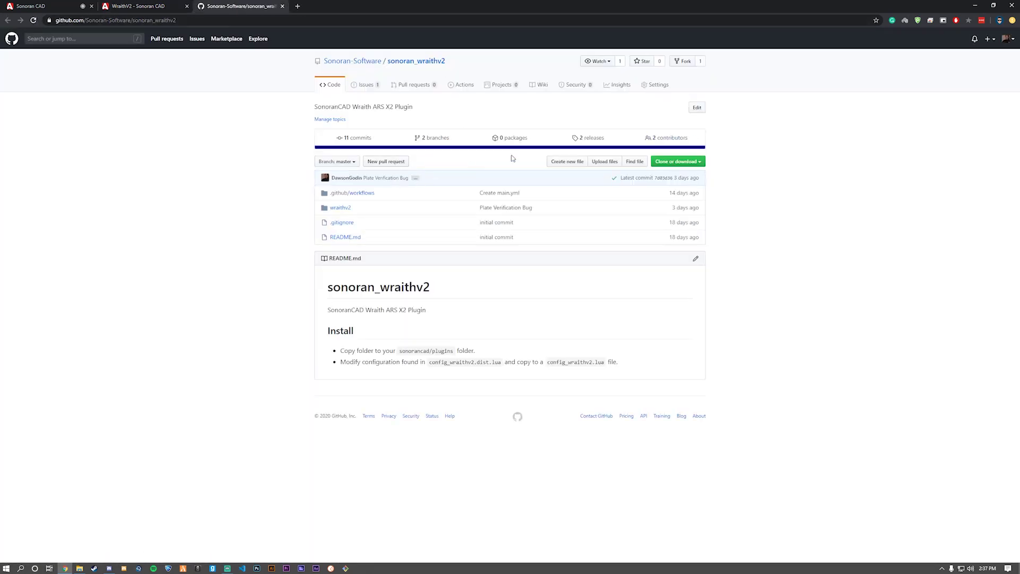
Step: Download the latest sonoran_wraithv2 release as Source code (zip) from the Releases page
{"action": "left_click", "coordinate": [604, 139]}
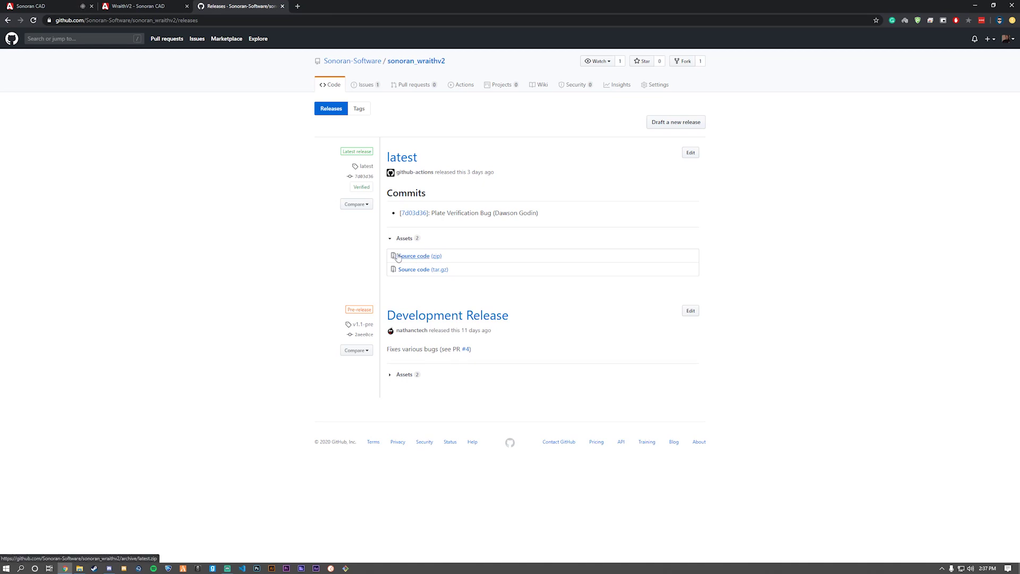
{"action": "left_click", "coordinate": [418, 257]}
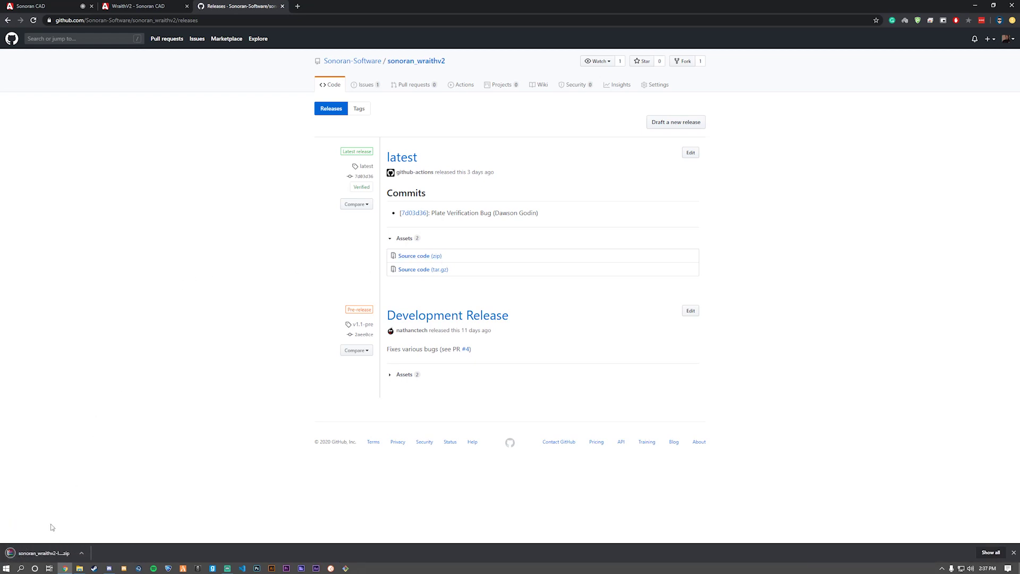
Step: Open the zip in WinRAR and browse Explorer to server-data/resources/[sonoran]/sonorancad/plugins
{"action": "left_click", "coordinate": [38, 553]}
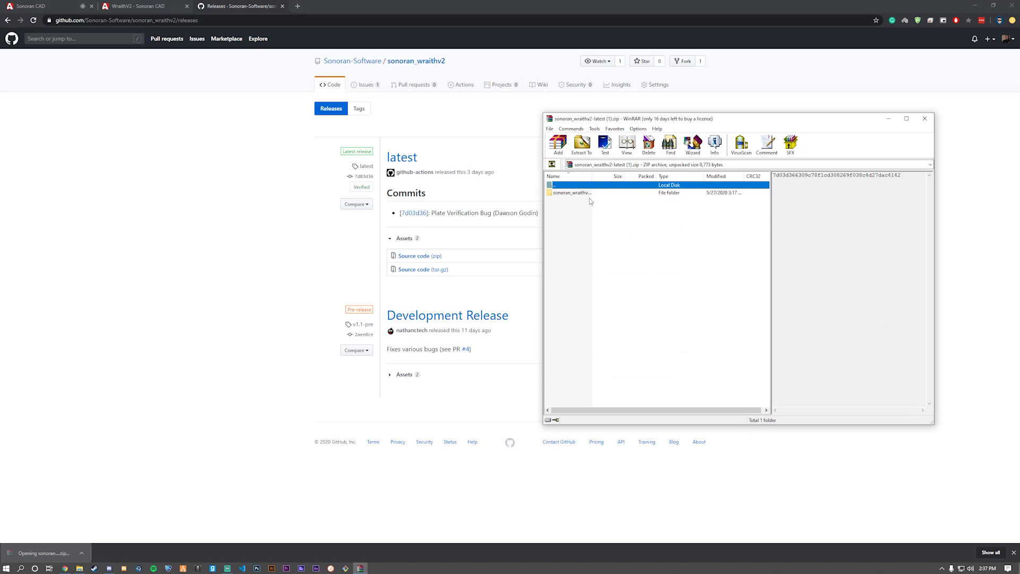
{"action": "double_click", "coordinate": [584, 193]}
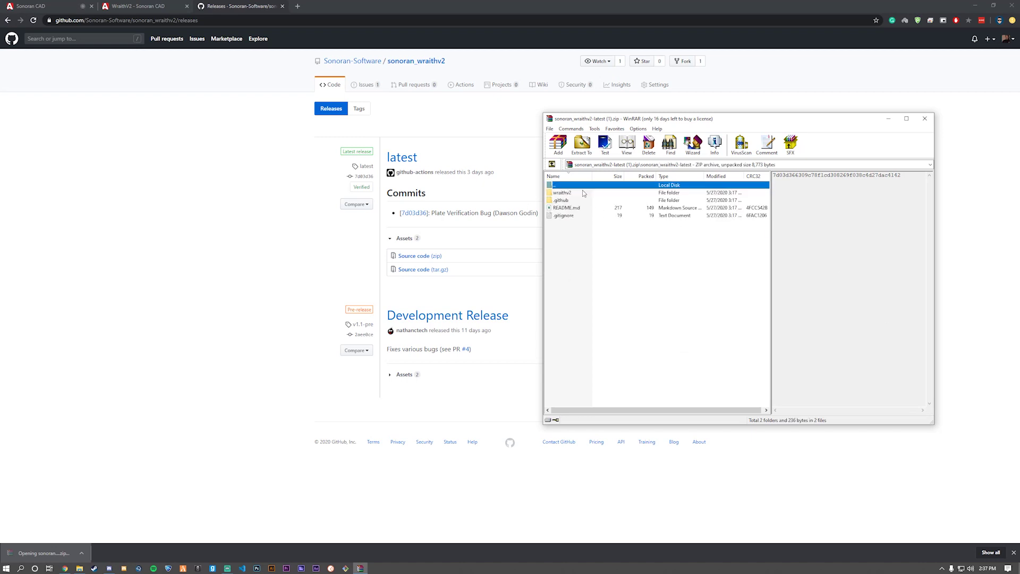
{"action": "left_click", "coordinate": [79, 568]}
{"action": "left_click_drag", "start_coordinate": [545, 143], "coordinate": [314, 121]}
{"action": "double_click", "coordinate": [178, 213]}
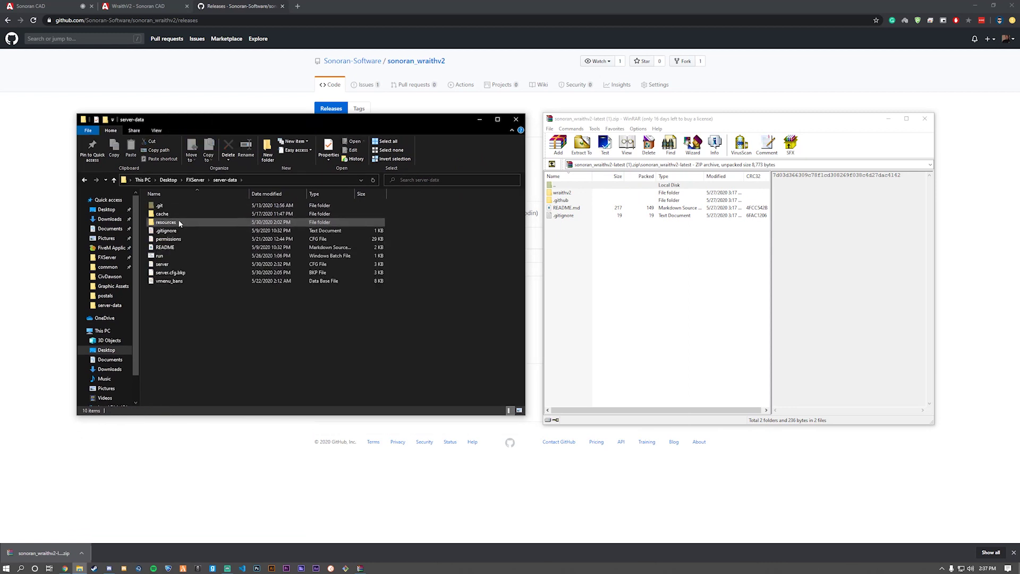
{"action": "double_click", "coordinate": [179, 223]}
{"action": "double_click", "coordinate": [186, 238]}
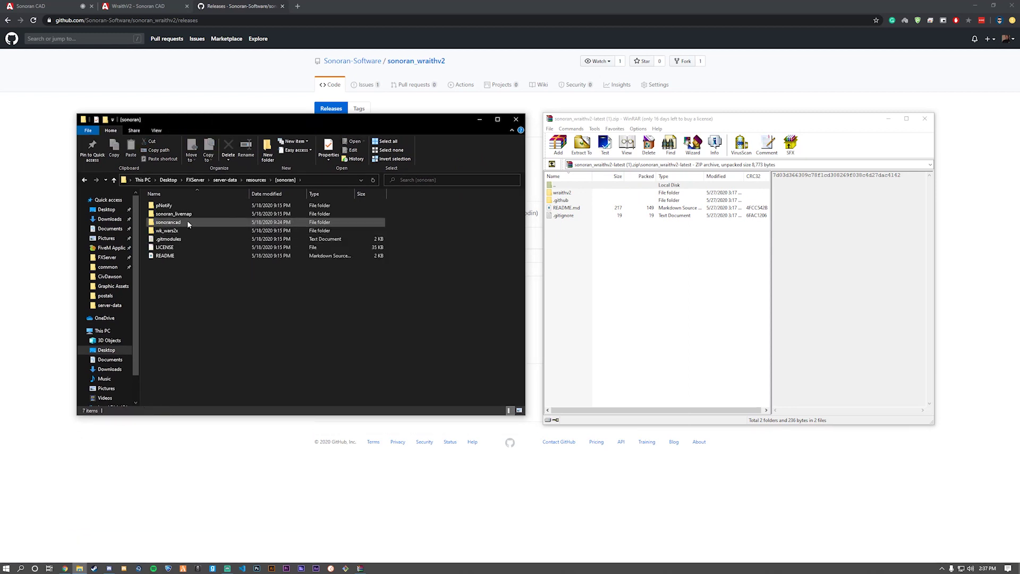
{"action": "double_click", "coordinate": [191, 222]}
{"action": "double_click", "coordinate": [191, 217]}
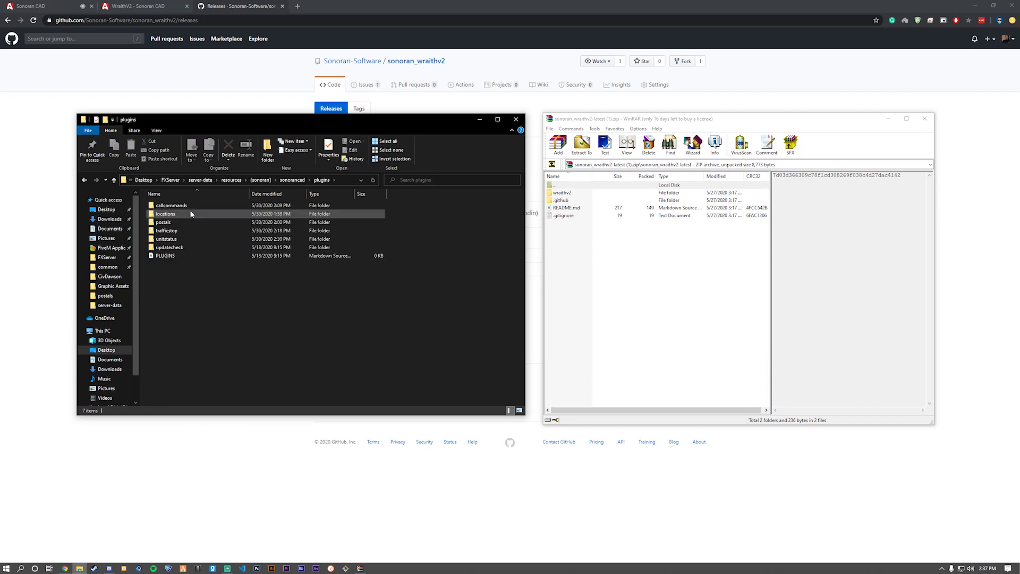
Step: Copy the wraithv2 folder from the archive into the plugins folder and close WinRAR
{"action": "left_click", "coordinate": [579, 193]}
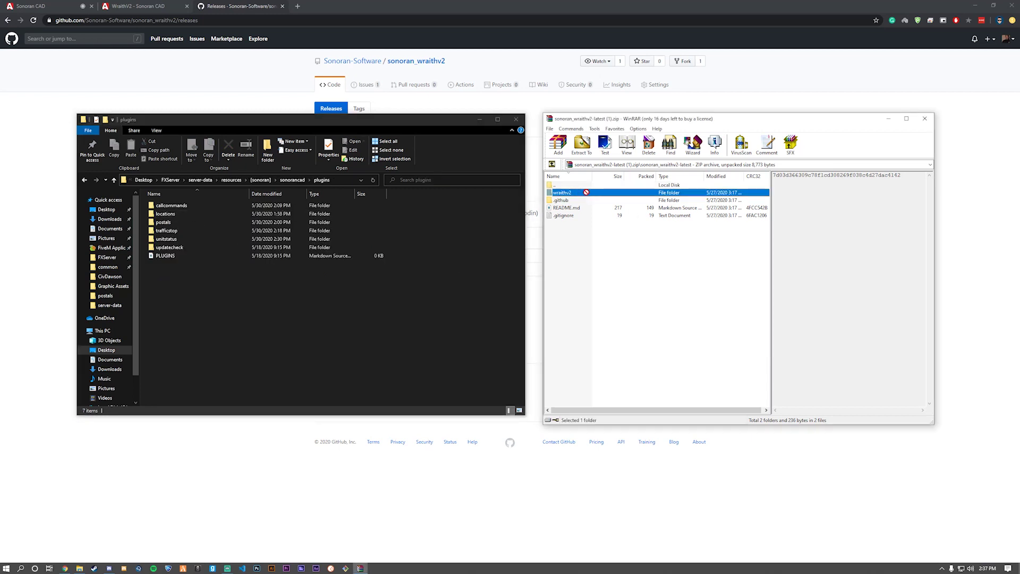
{"action": "left_click_drag", "start_coordinate": [578, 192], "coordinate": [202, 309]}
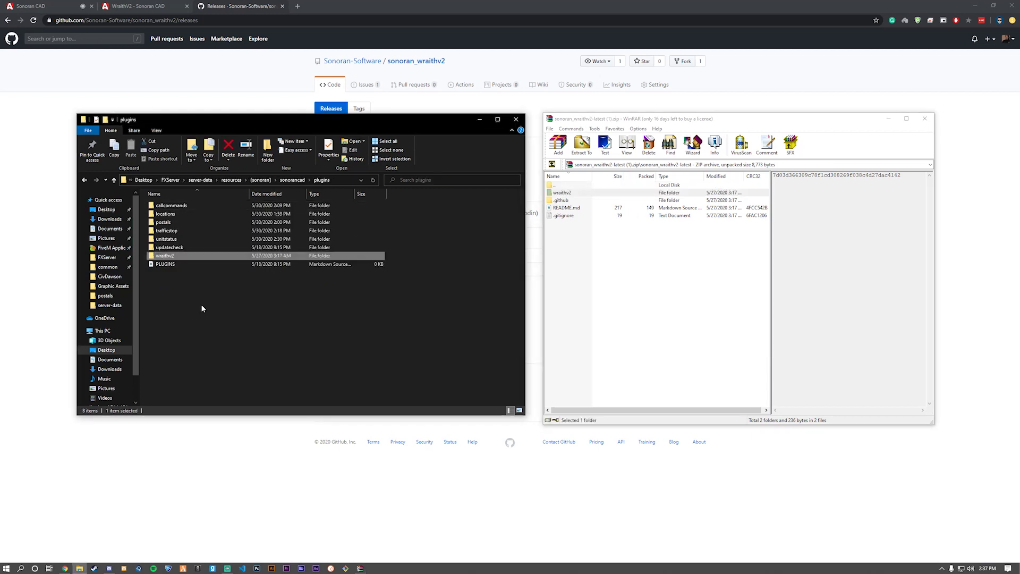
{"action": "left_click", "coordinate": [924, 119]}
Step: In the copied wraithv2 folder, remove the CHANGEME prefix from the config file name
{"action": "left_click_drag", "start_coordinate": [379, 122], "coordinate": [622, 116]}
{"action": "double_click", "coordinate": [424, 252]}
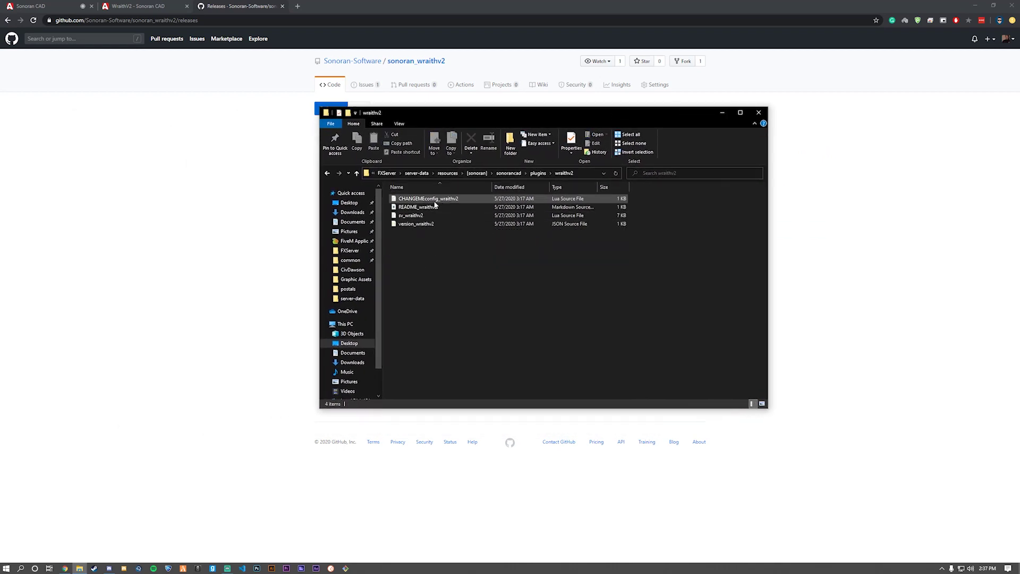
{"action": "left_click", "coordinate": [403, 200]}
{"action": "right_click", "coordinate": [425, 200]}
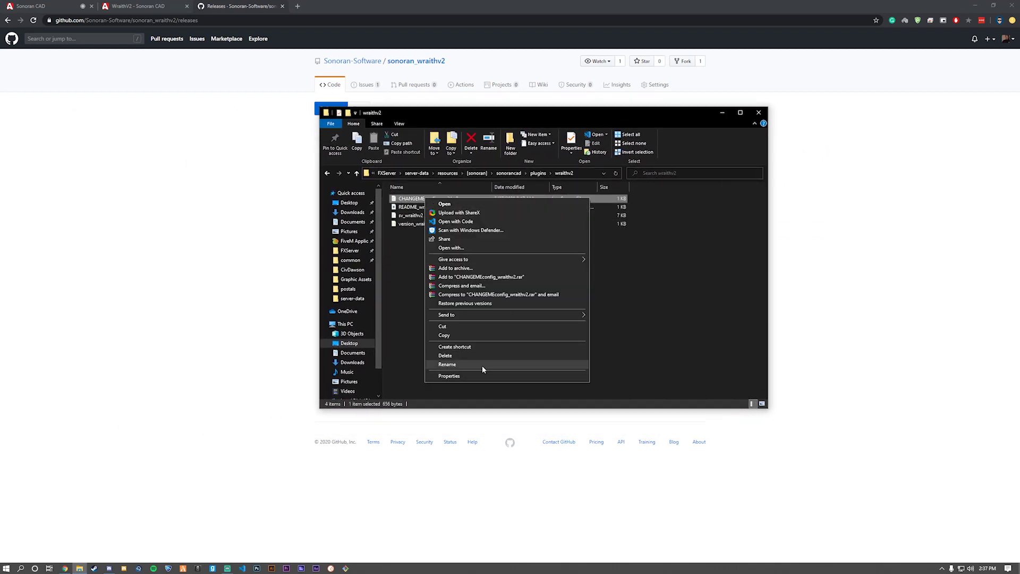
{"action": "left_click", "coordinate": [483, 365]}
{"action": "key", "text": "Home"}
{"action": "key", "text": "Delete"}
{"action": "key", "text": "Delete"}
{"action": "key", "text": "Delete"}
{"action": "key", "text": "Delete"}
{"action": "key", "text": "Delete"}
{"action": "key", "text": "Delete"}
{"action": "key", "text": "Delete"}
{"action": "key", "text": "Delete"}
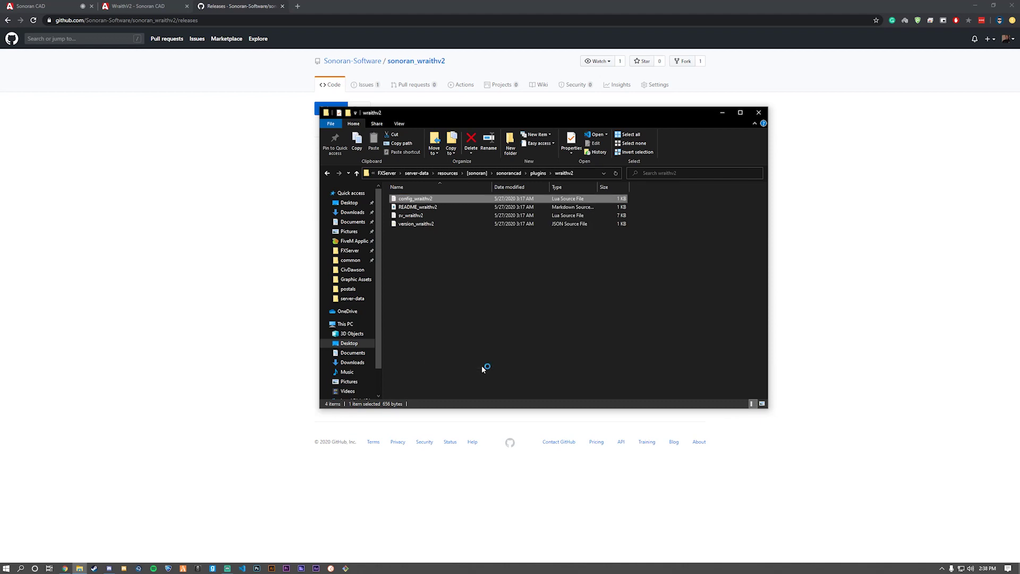
Step: Confirm the config_wraithv2 name, then change enabled and isPluginEnabled from false to true
{"action": "key", "text": "Return"}
{"action": "key", "text": "Return"}
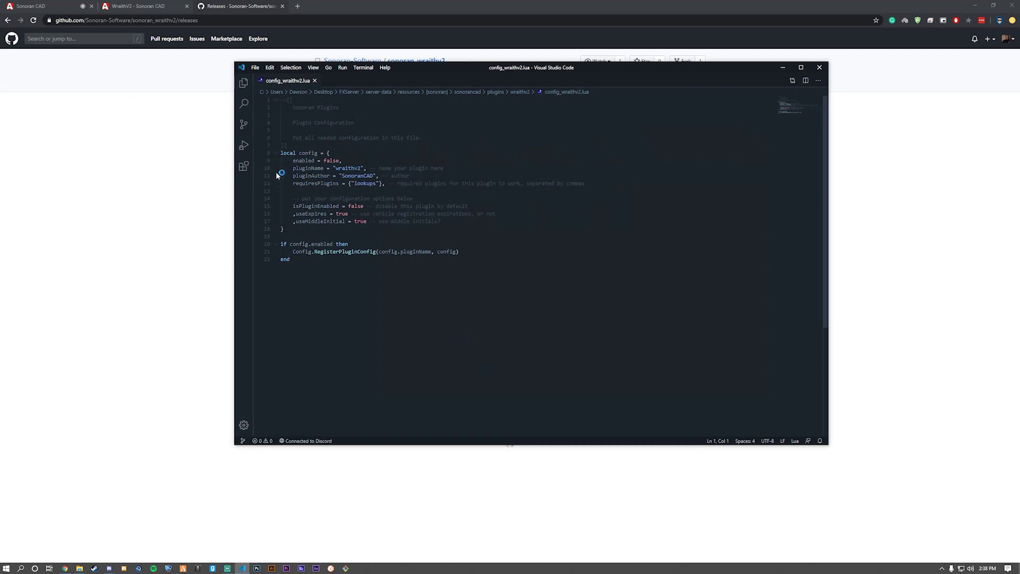
{"action": "double_click", "coordinate": [331, 160]}
{"action": "type", "text": "true"}
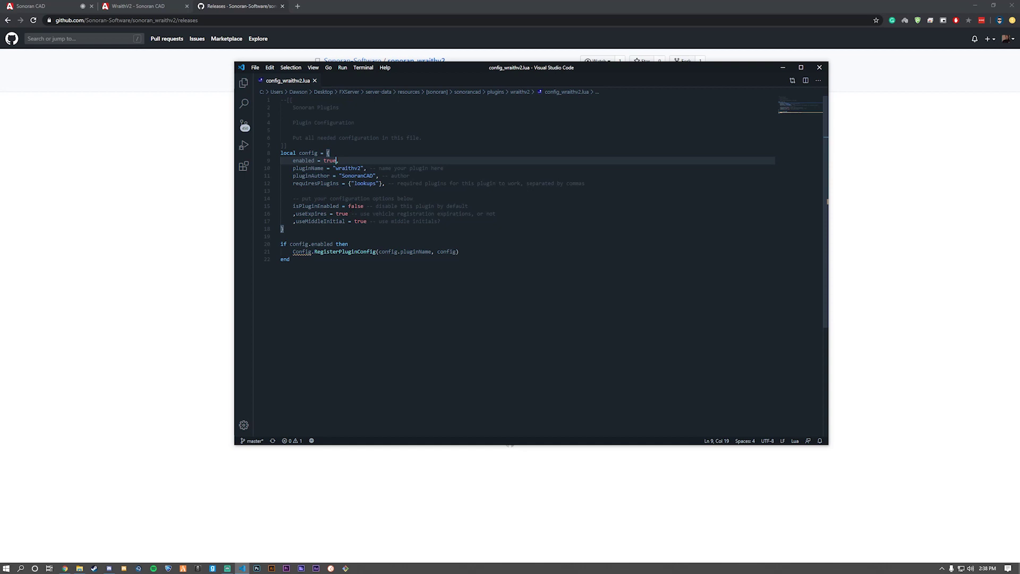
{"action": "double_click", "coordinate": [355, 206]}
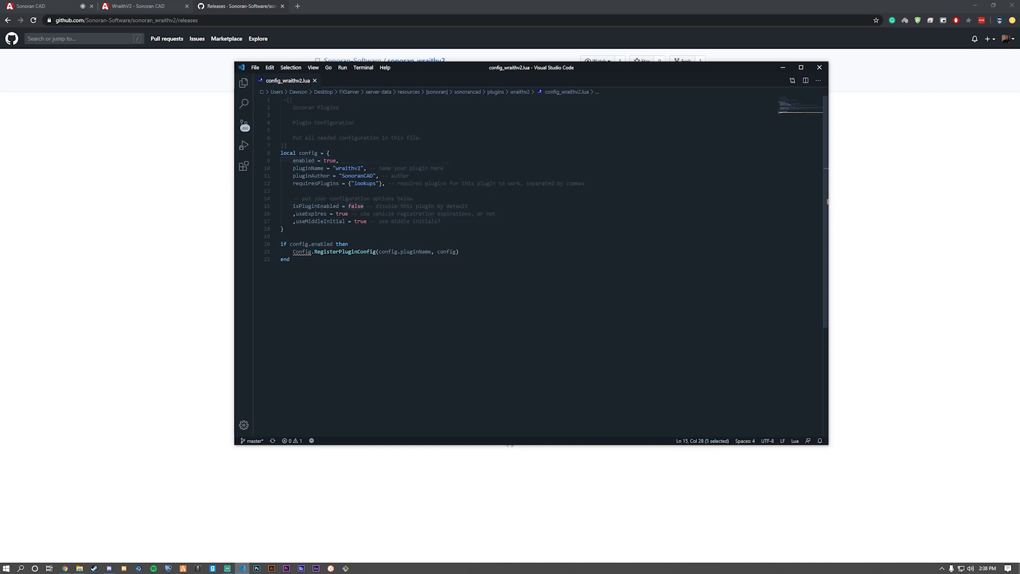
{"action": "type", "text": "true"}
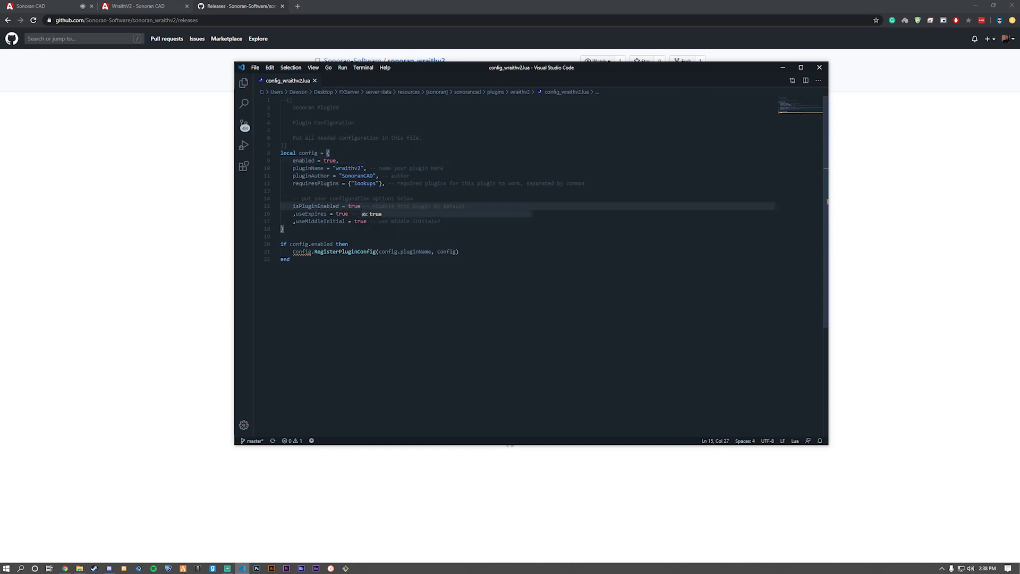
{"action": "left_click", "coordinate": [435, 221]}
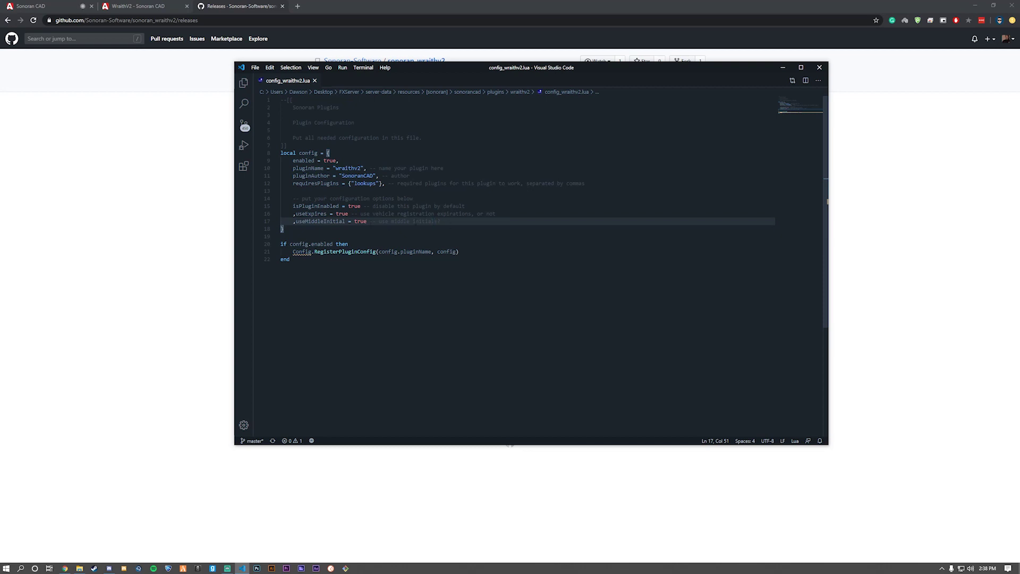
{"action": "mouse_move", "coordinate": [318, 221]}
Step: Close VS Code, return Explorer to plugins, and close the Releases tab to reread the WraithV2 docs
{"action": "left_click", "coordinate": [821, 69]}
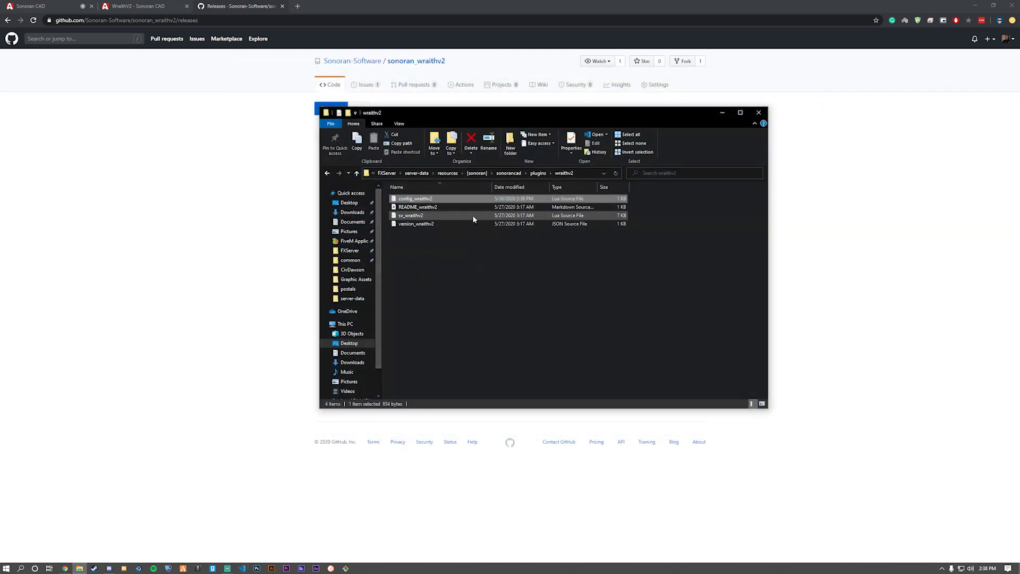
{"action": "left_click", "coordinate": [535, 173]}
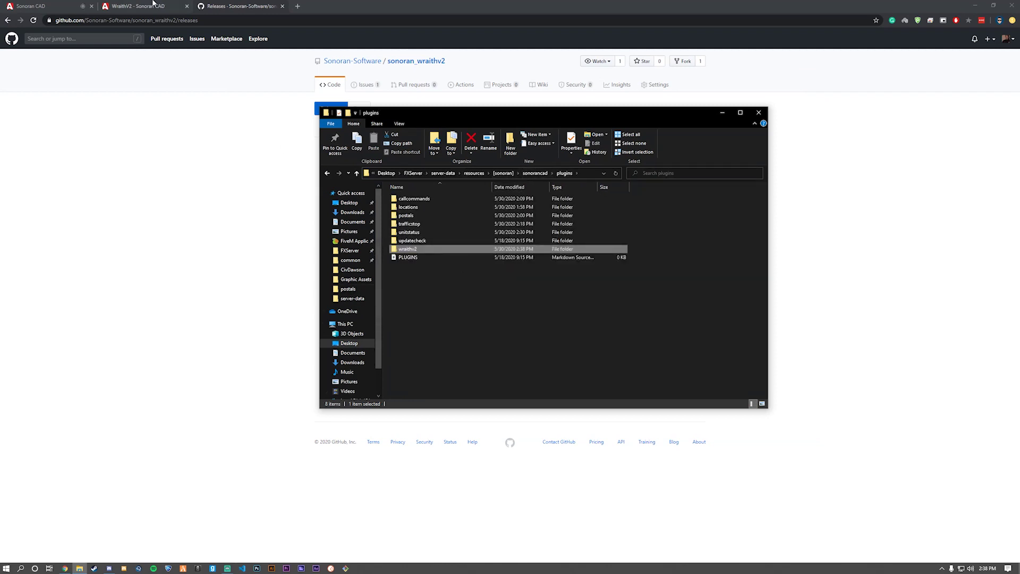
{"action": "left_click", "coordinate": [250, 6]}
{"action": "left_click", "coordinate": [284, 5]}
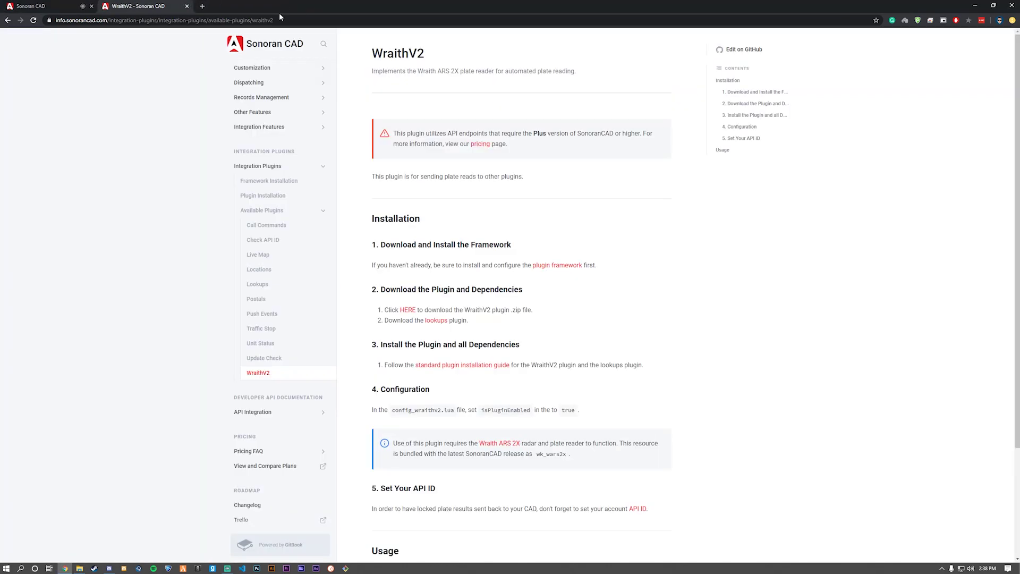
{"action": "scroll", "coordinate": [428, 325], "scroll_direction": "down", "scroll_amount": 3}
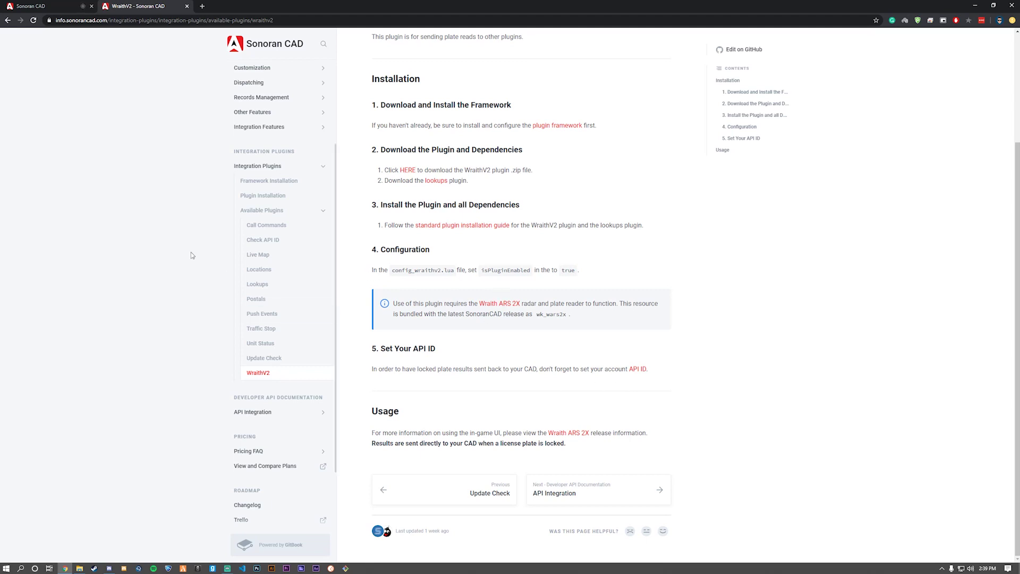
{"action": "left_click", "coordinate": [80, 6]}
{"action": "left_click", "coordinate": [10, 37]}
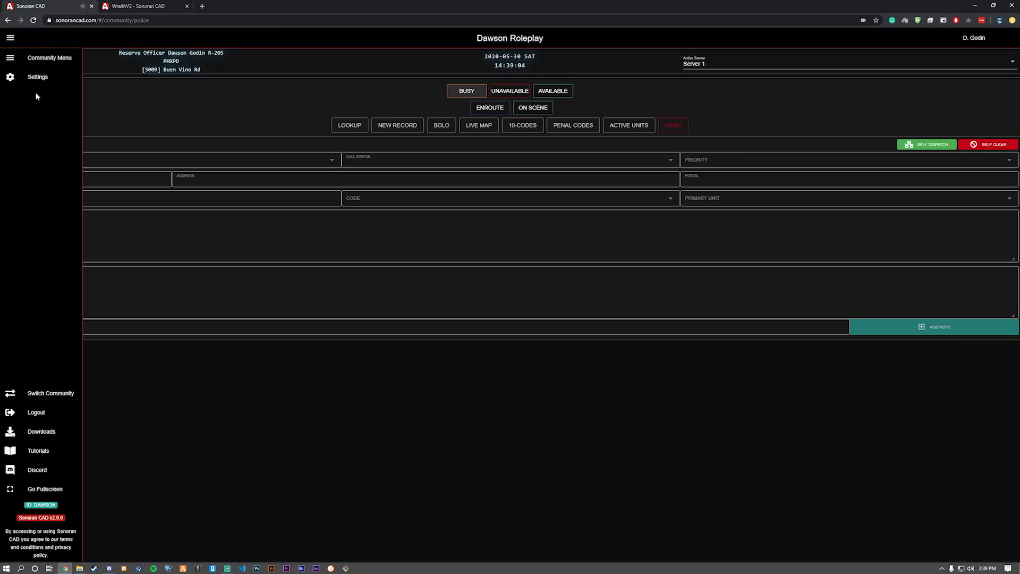
{"action": "left_click", "coordinate": [37, 77]}
{"action": "left_click", "coordinate": [549, 123]}
{"action": "left_click", "coordinate": [10, 38]}
{"action": "left_click", "coordinate": [137, 6]}
{"action": "scroll", "coordinate": [477, 337], "scroll_direction": "up", "scroll_amount": 2}
Step: Open and skim the Lookups plugin documentation page
{"action": "left_click", "coordinate": [432, 261]}
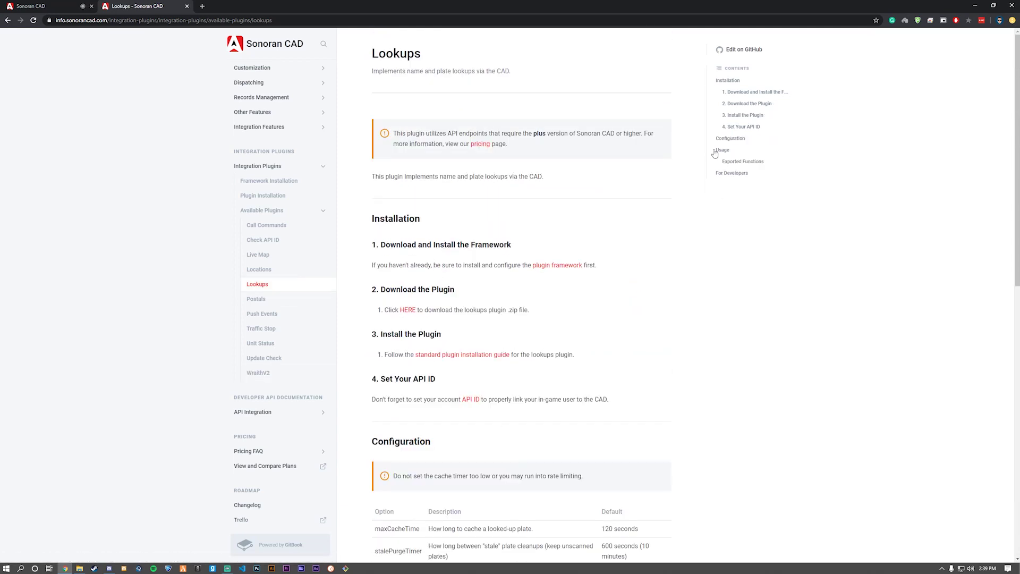
{"action": "scroll", "coordinate": [434, 222], "scroll_direction": "down", "scroll_amount": 1}
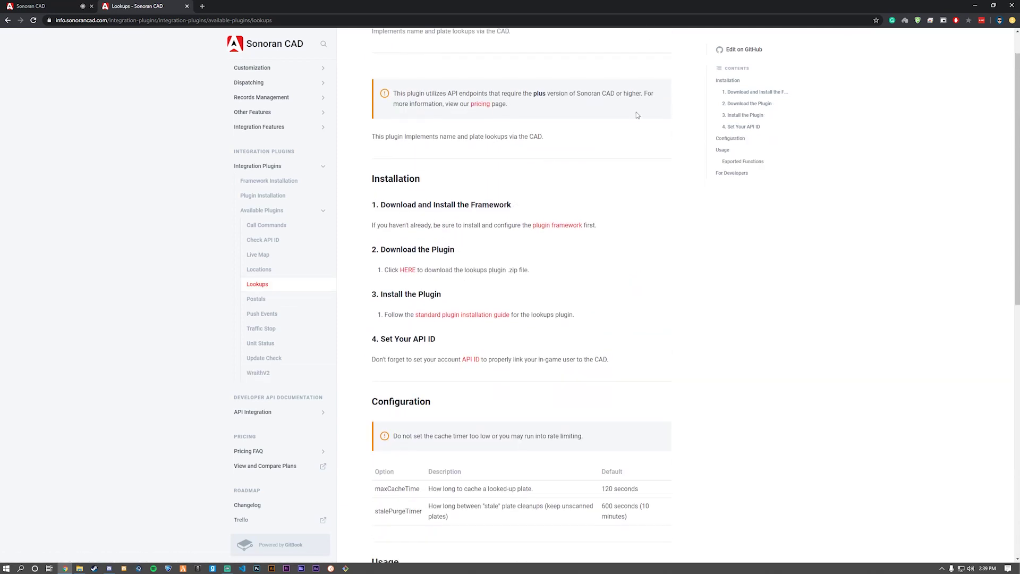
{"action": "scroll", "coordinate": [637, 115], "scroll_direction": "up", "scroll_amount": 1}
{"action": "scroll", "coordinate": [582, 176], "scroll_direction": "down", "scroll_amount": 2}
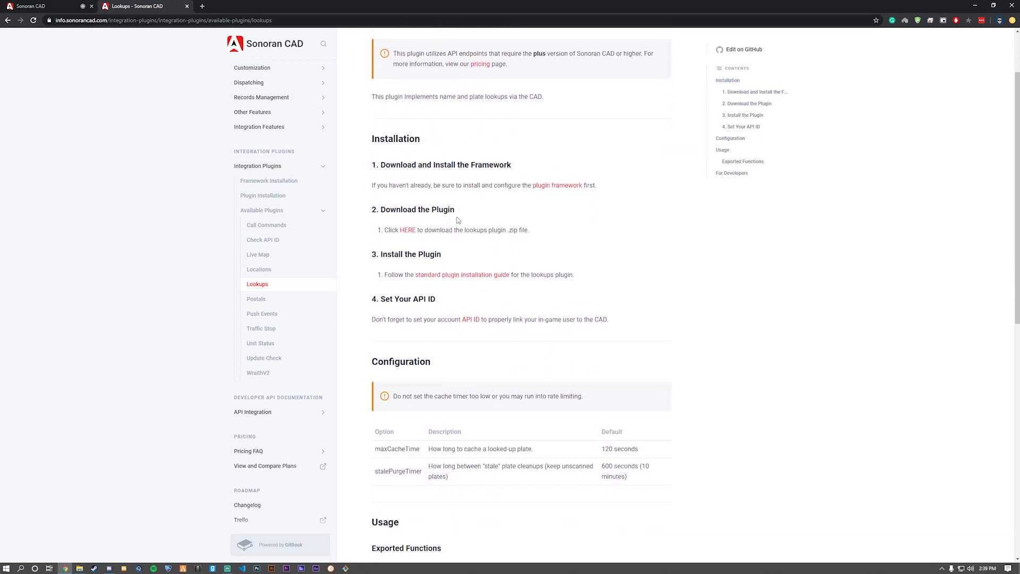
Step: Open the HERE link in a new tab and download the latest sonoran_lookups Source code (zip)
{"action": "right_click", "coordinate": [407, 231]}
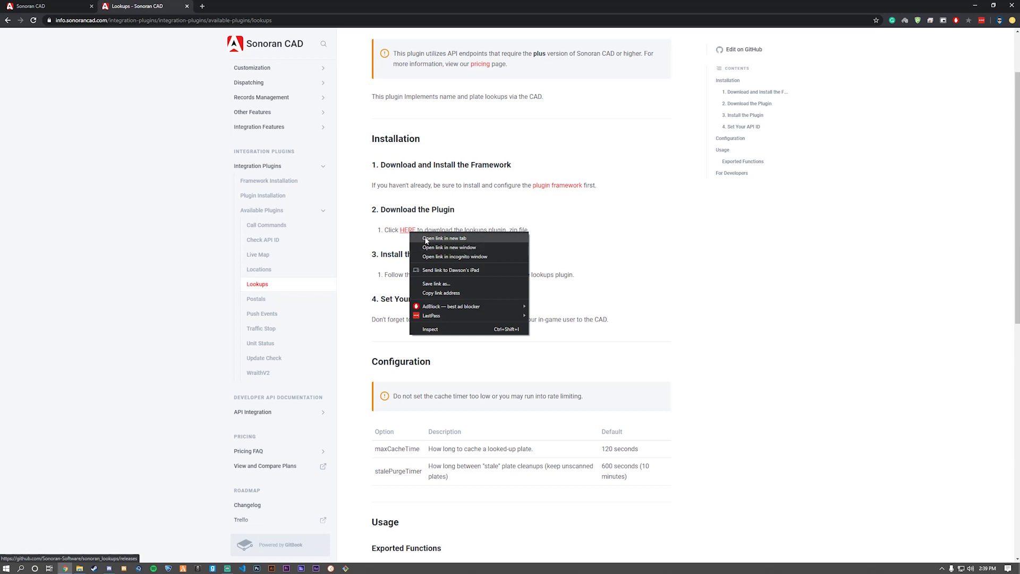
{"action": "left_click", "coordinate": [416, 242]}
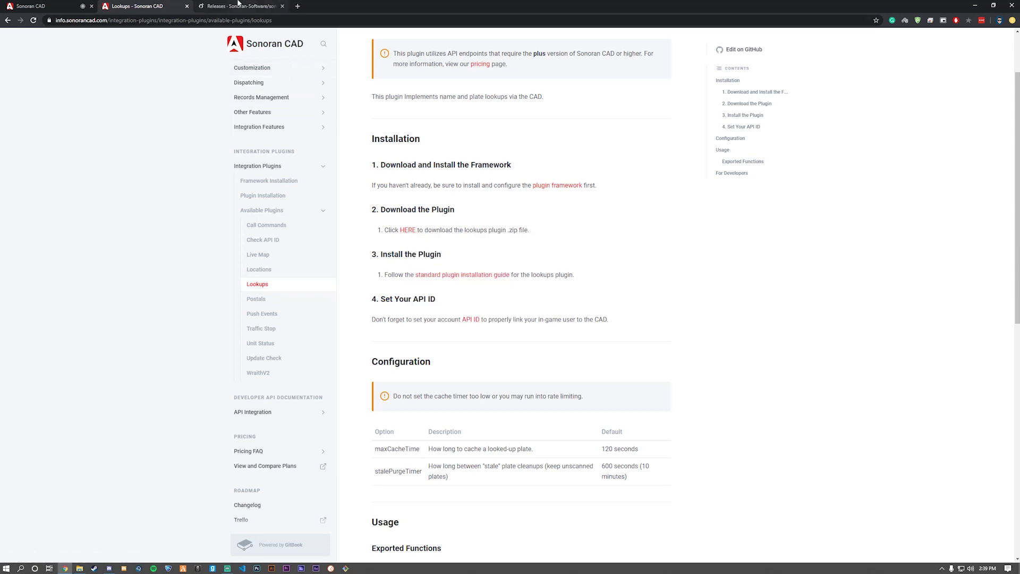
{"action": "left_click", "coordinate": [238, 5]}
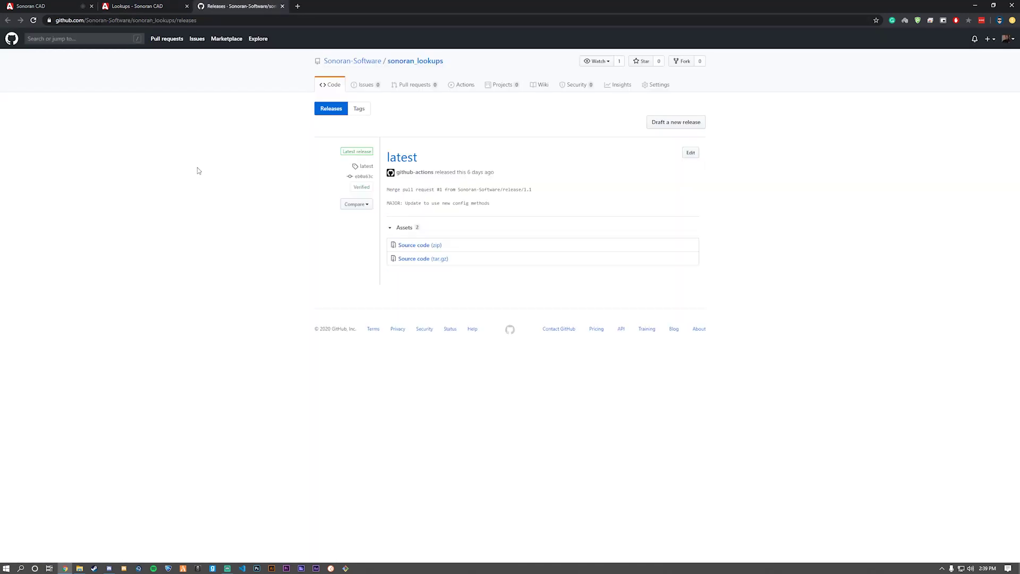
{"action": "left_click", "coordinate": [431, 247]}
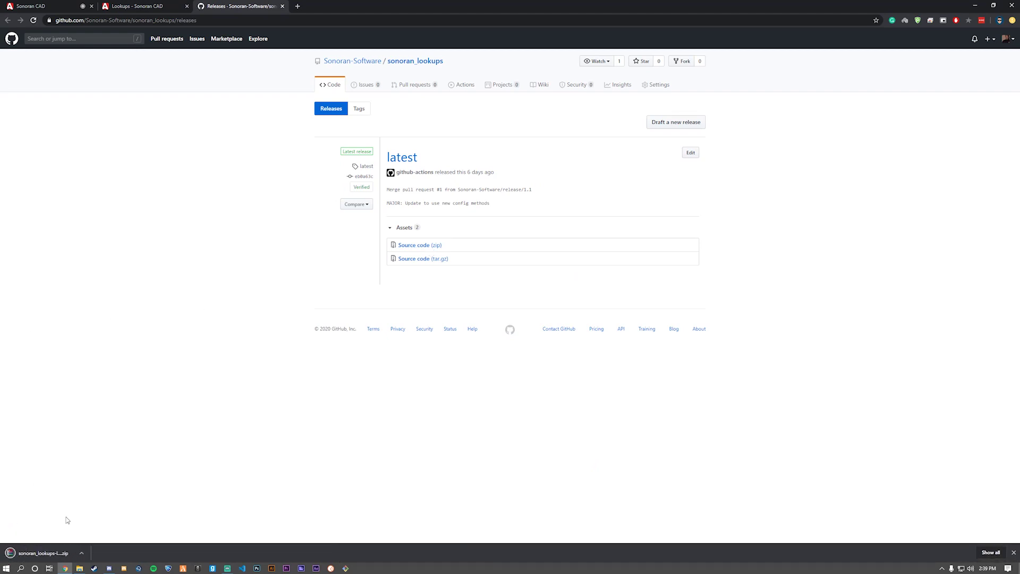
Step: Copy the lookups folder from the sonoran_lookups zip into the sonorancad plugins folder
{"action": "left_click", "coordinate": [42, 553]}
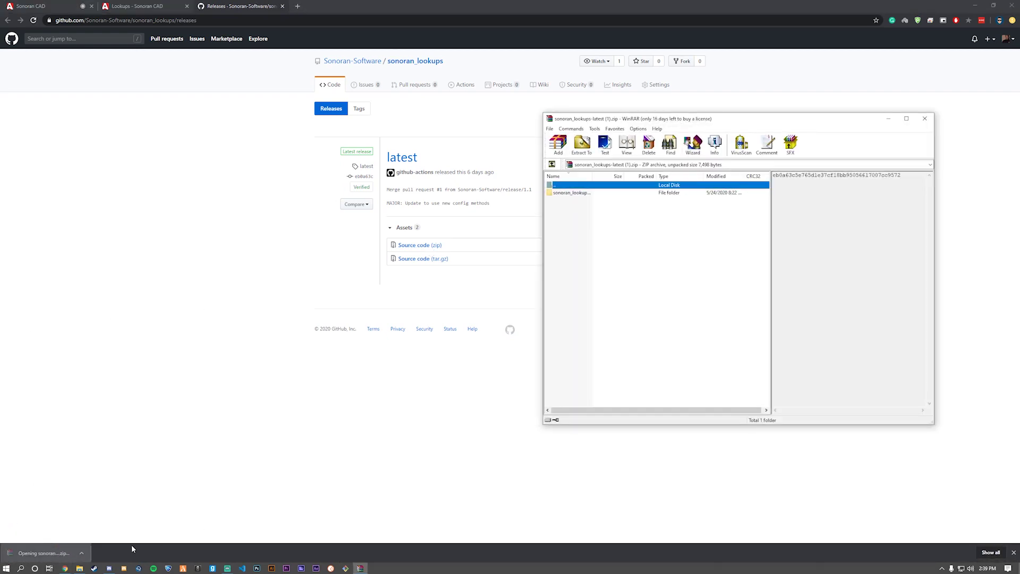
{"action": "left_click", "coordinate": [79, 568]}
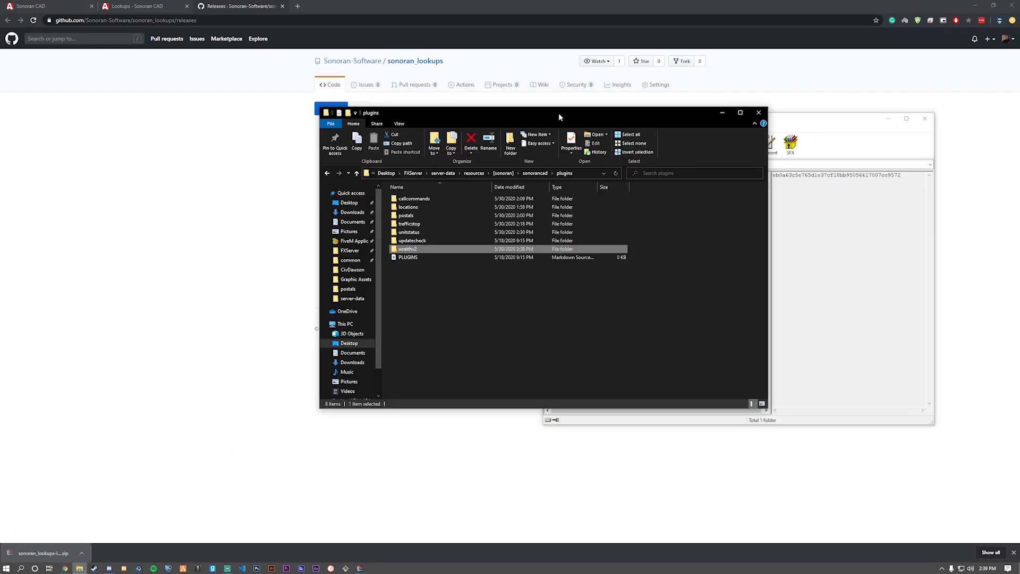
{"action": "left_click_drag", "start_coordinate": [559, 113], "coordinate": [328, 108]}
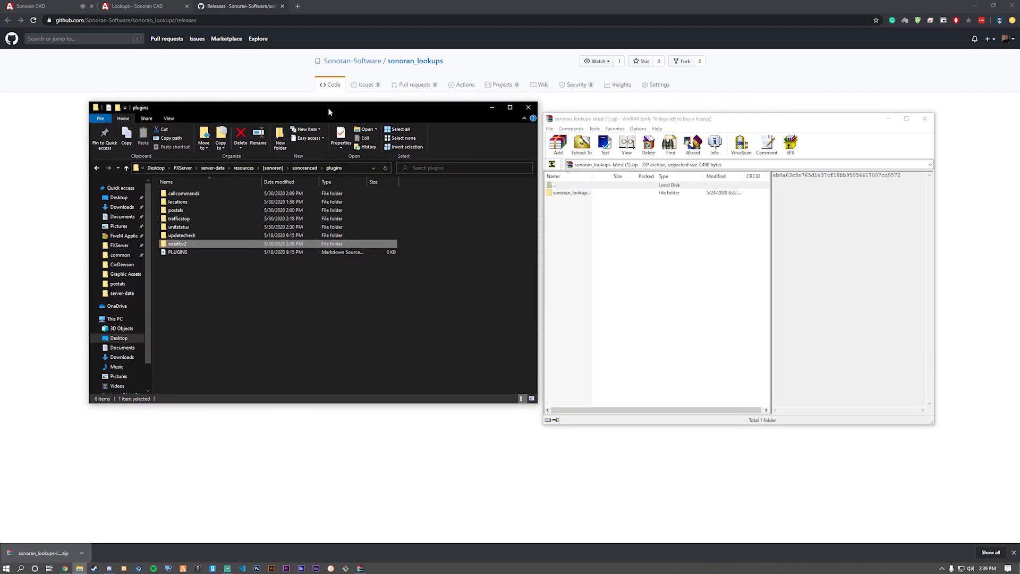
{"action": "double_click", "coordinate": [588, 193]}
{"action": "left_click", "coordinate": [572, 195]}
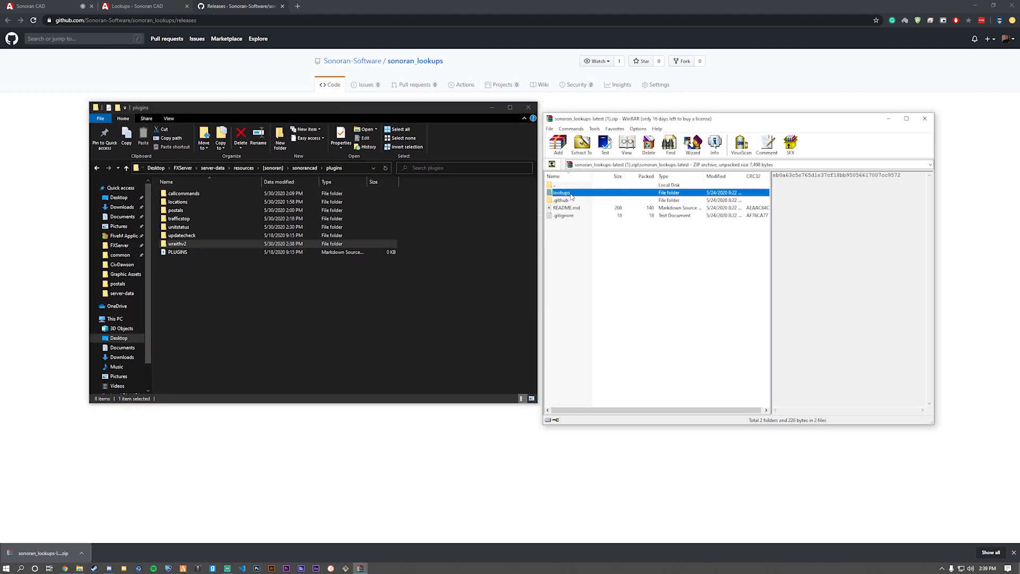
{"action": "left_click_drag", "start_coordinate": [572, 195], "coordinate": [232, 291]}
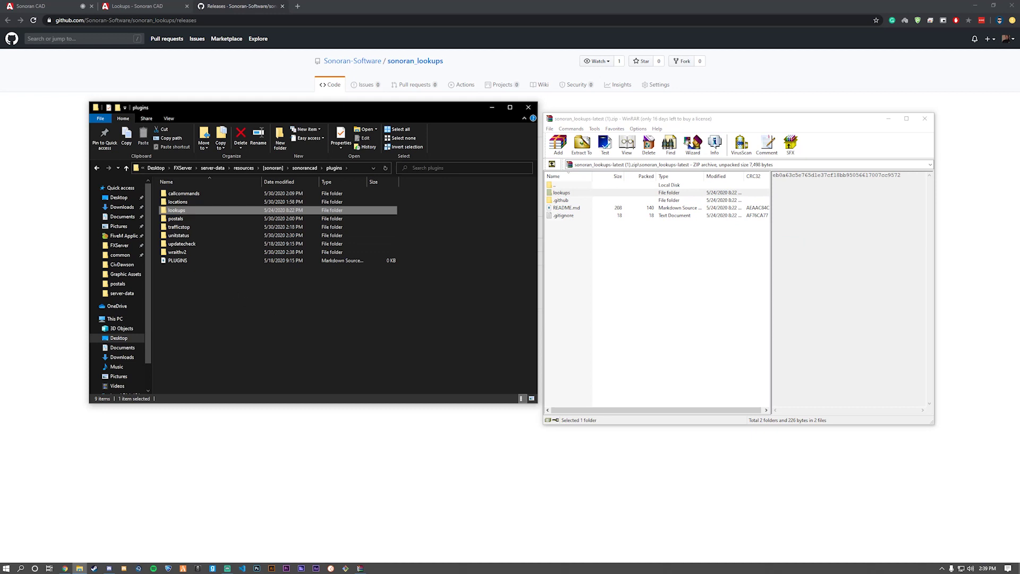
{"action": "left_click", "coordinate": [925, 119]}
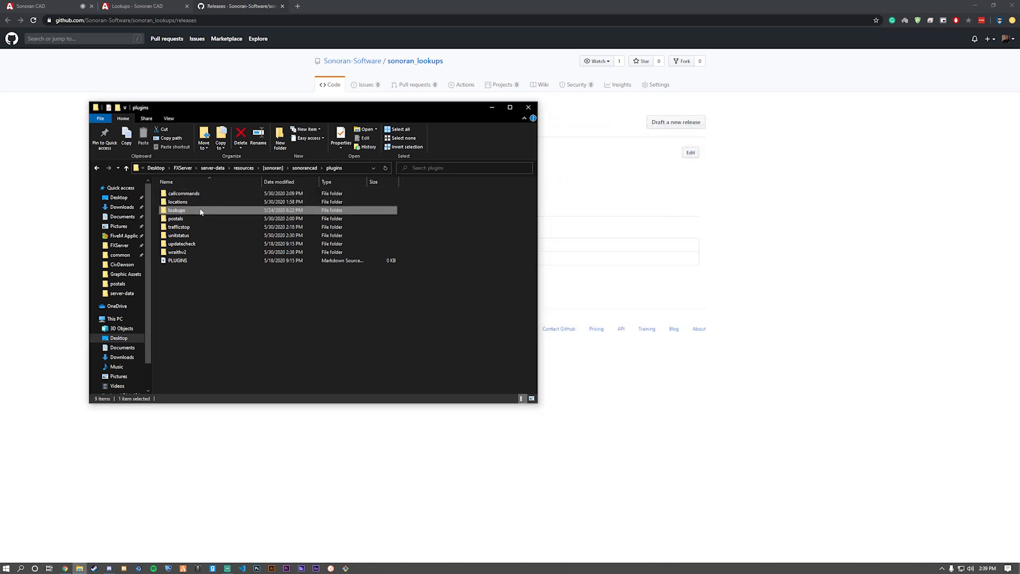
Step: Rename CHANGEMEconfig_lookups to config_lookups inside the new lookups folder
{"action": "double_click", "coordinate": [177, 210]}
{"action": "left_click", "coordinate": [225, 195]}
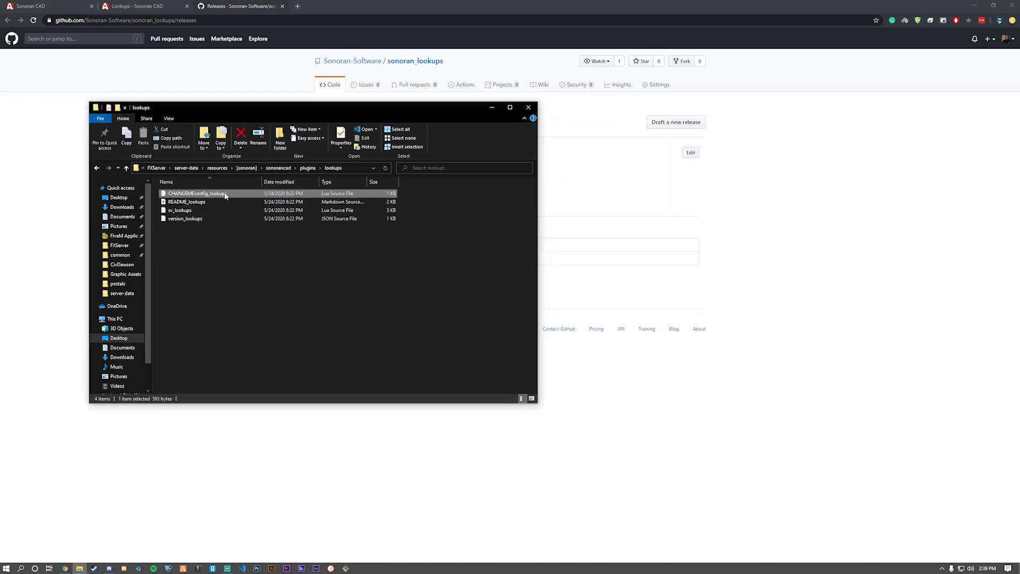
{"action": "right_click", "coordinate": [182, 197]}
{"action": "left_click", "coordinate": [229, 363]}
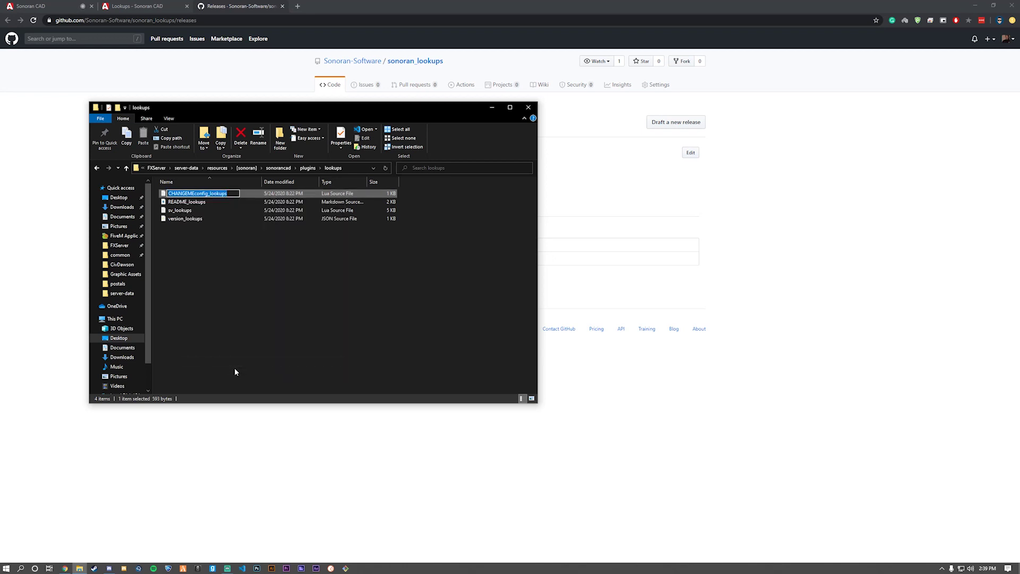
{"action": "key", "text": "Home"}
{"action": "key", "text": "Delete"}
{"action": "key", "text": "Delete"}
{"action": "key", "text": "Delete"}
{"action": "key", "text": "Delete"}
{"action": "key", "text": "Delete"}
{"action": "key", "text": "Delete"}
{"action": "key", "text": "Delete"}
{"action": "key", "text": "Delete"}
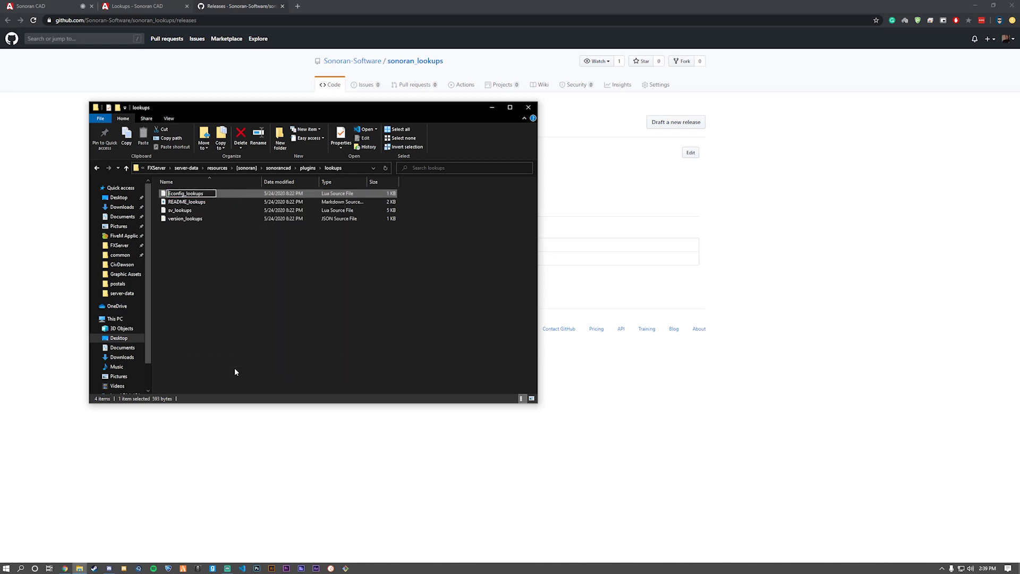
{"action": "key", "text": "Return"}
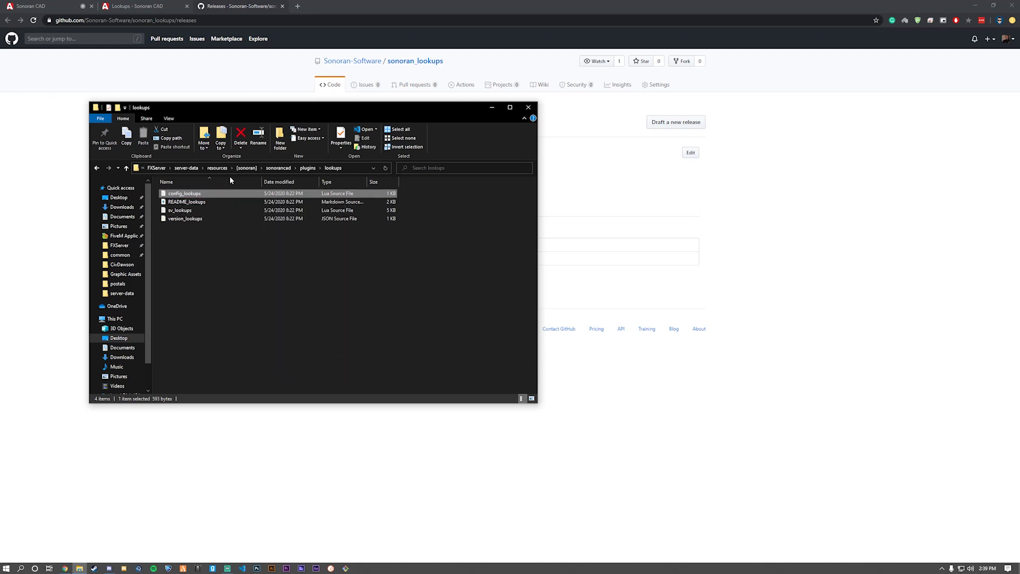
Step: Open config_lookups.lua in VS Code and change enabled on line 7 from false to true
{"action": "double_click", "coordinate": [194, 195]}
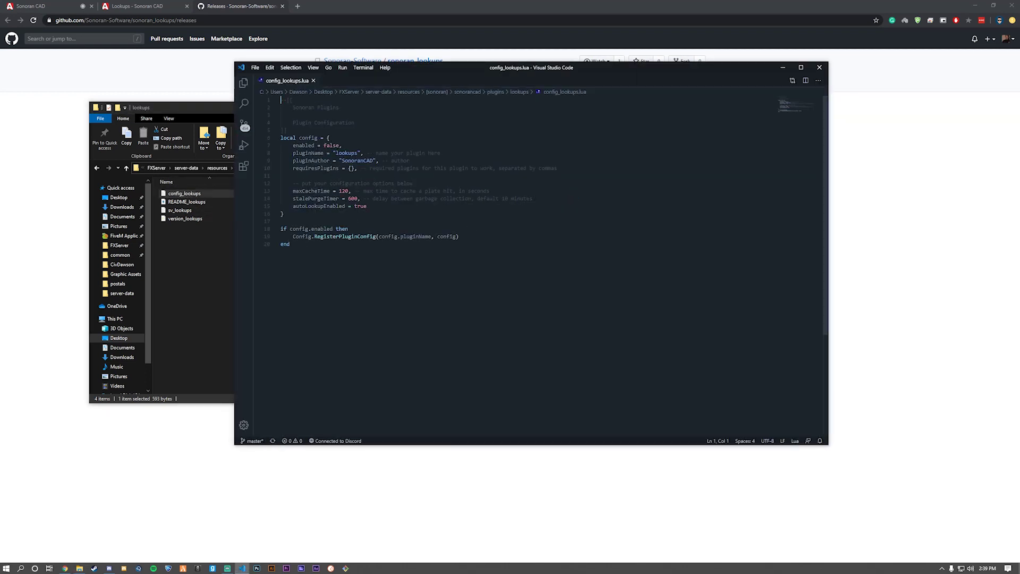
{"action": "double_click", "coordinate": [332, 145]}
{"action": "type", "text": "true"}
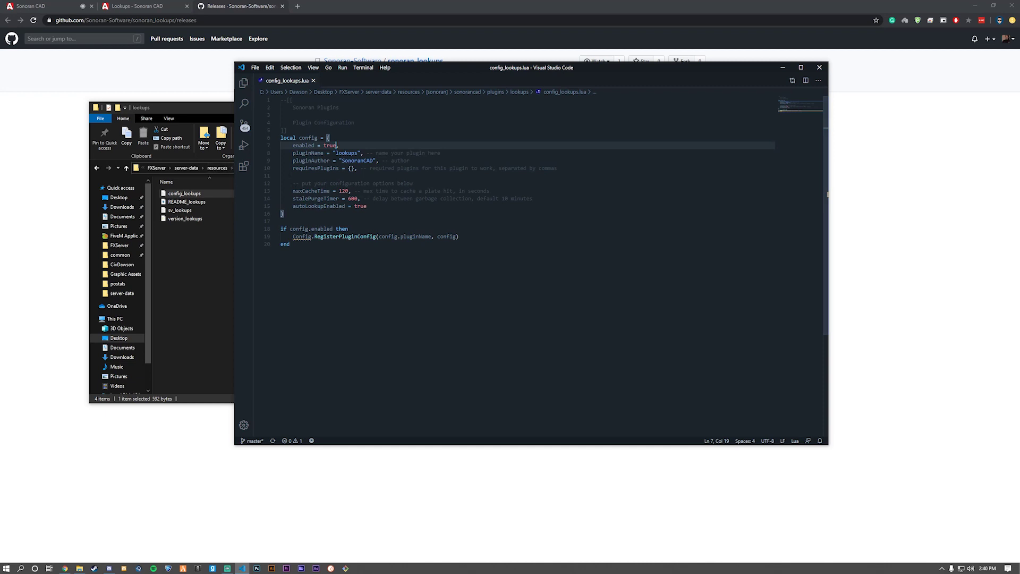
{"action": "left_click_drag", "start_coordinate": [293, 191], "coordinate": [341, 191]}
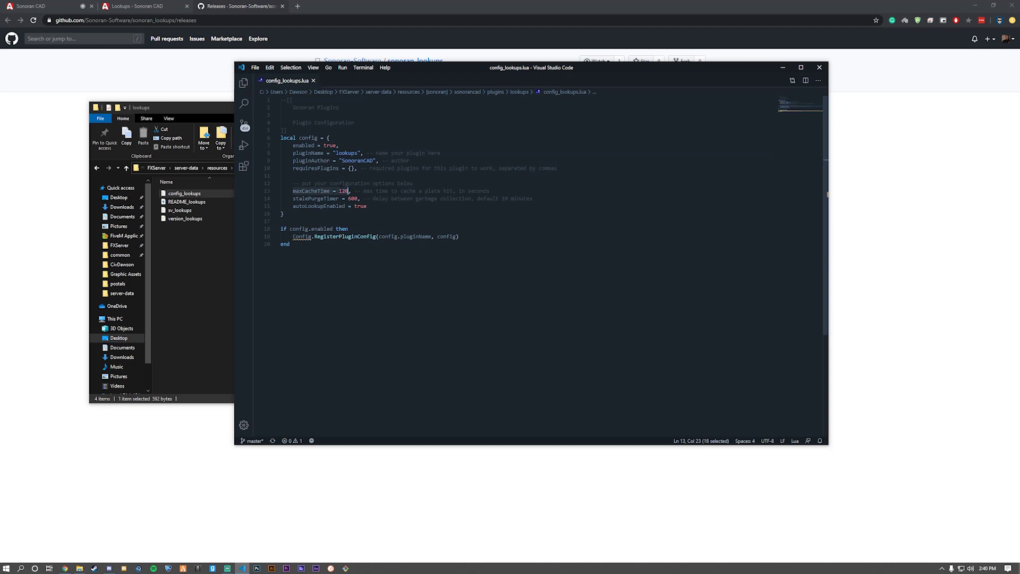
{"action": "left_click", "coordinate": [280, 176]}
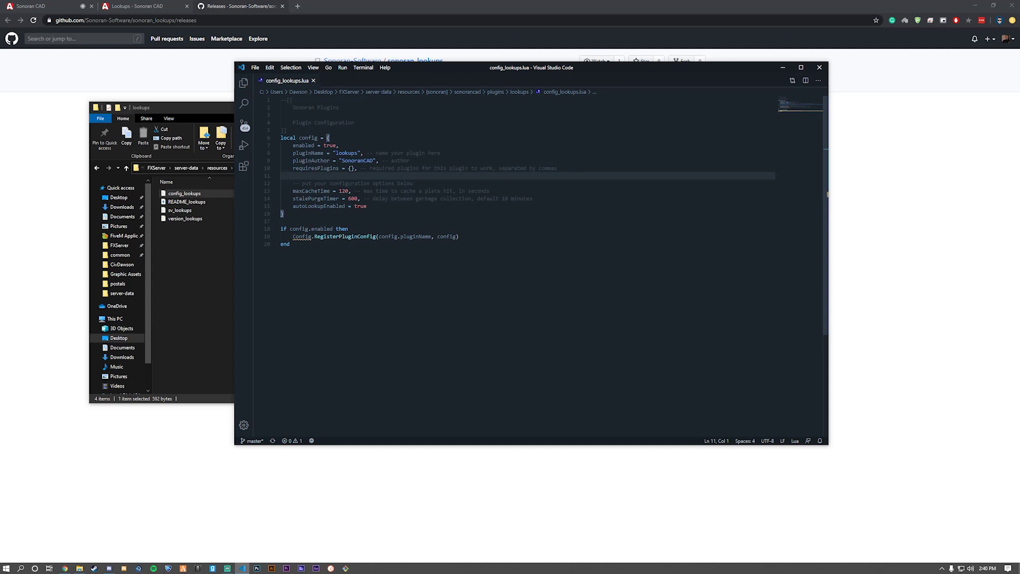
Step: Close the Releases tab and review the maxCacheTime option (default 120 seconds) in the Configuration table
{"action": "left_click", "coordinate": [282, 6]}
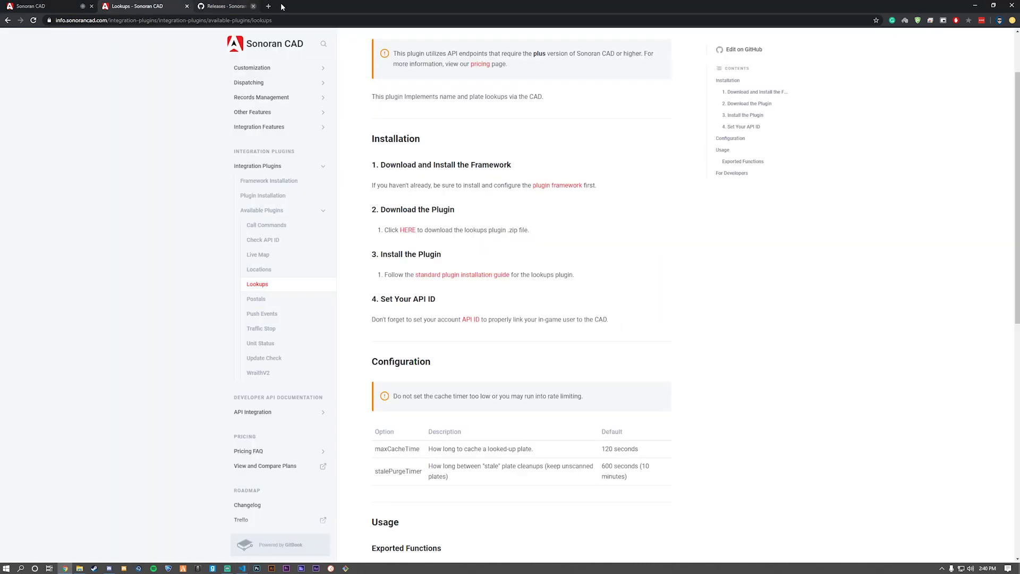
{"action": "scroll", "coordinate": [449, 377], "scroll_direction": "down", "scroll_amount": 2}
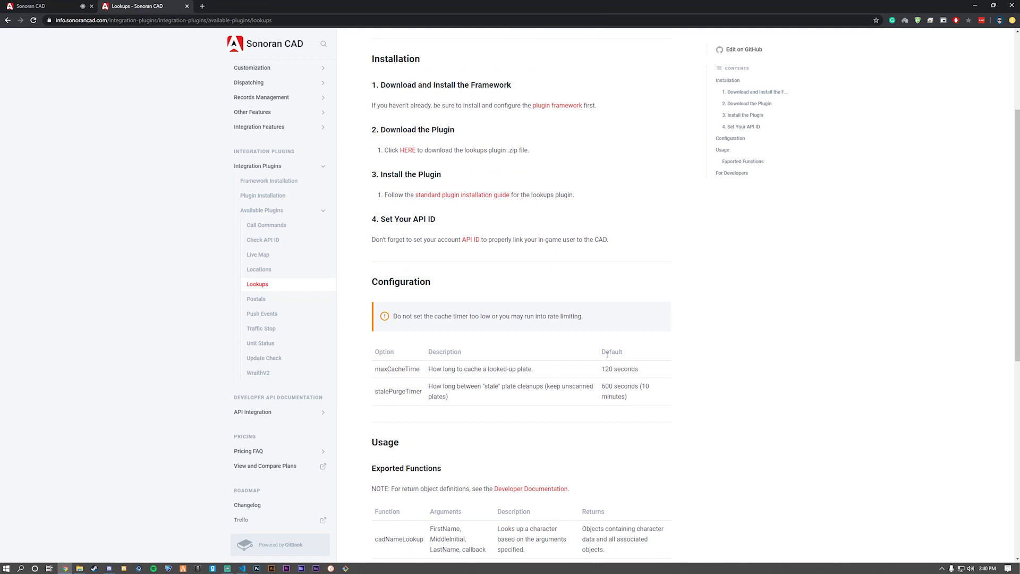
{"action": "scroll", "coordinate": [607, 355], "scroll_direction": "down", "scroll_amount": 2}
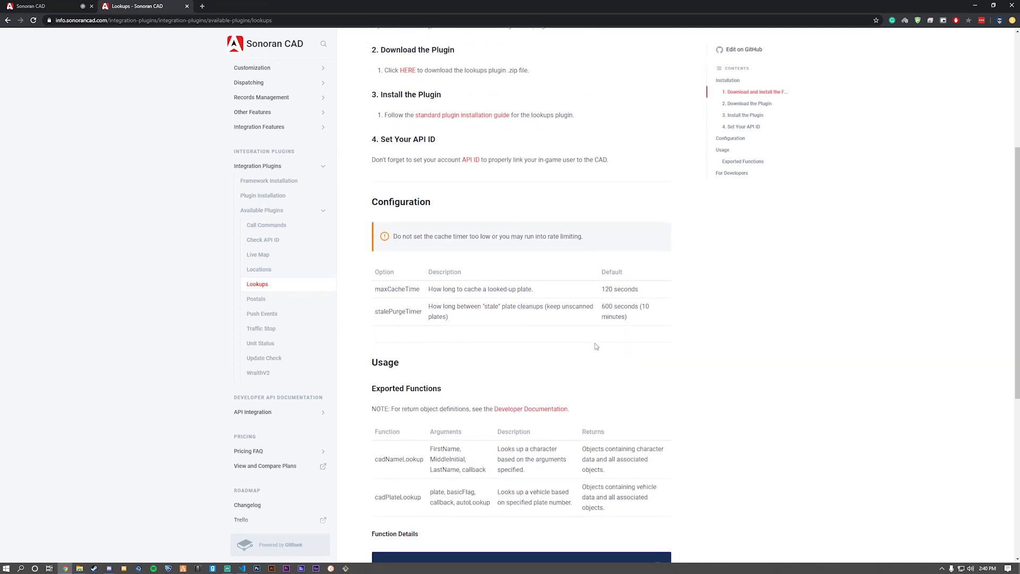
{"action": "left_click_drag", "start_coordinate": [383, 289], "coordinate": [648, 287]}
{"action": "left_click", "coordinate": [464, 290]}
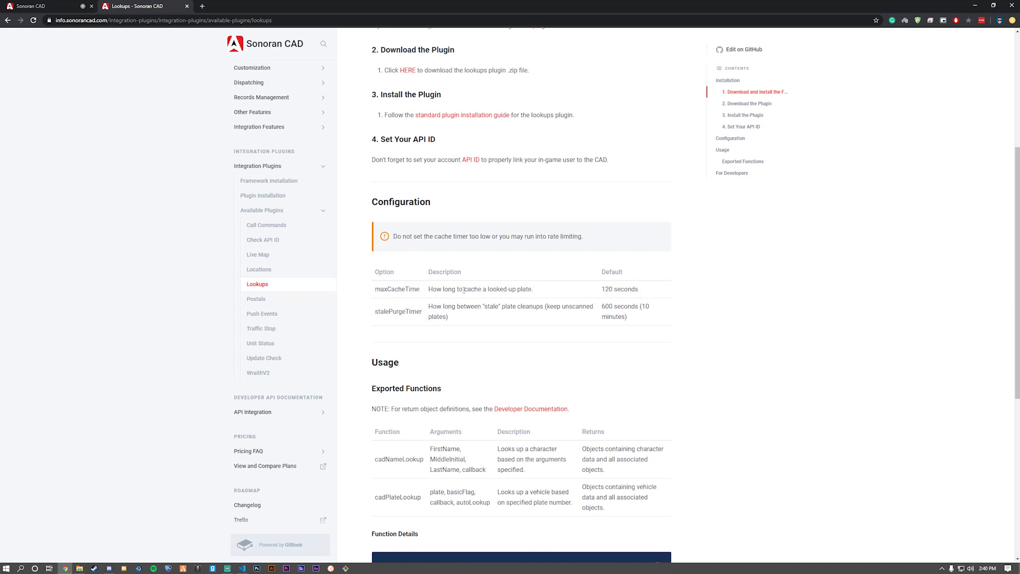
{"action": "double_click", "coordinate": [379, 289]}
{"action": "left_click_drag", "start_coordinate": [427, 290], "coordinate": [540, 296]}
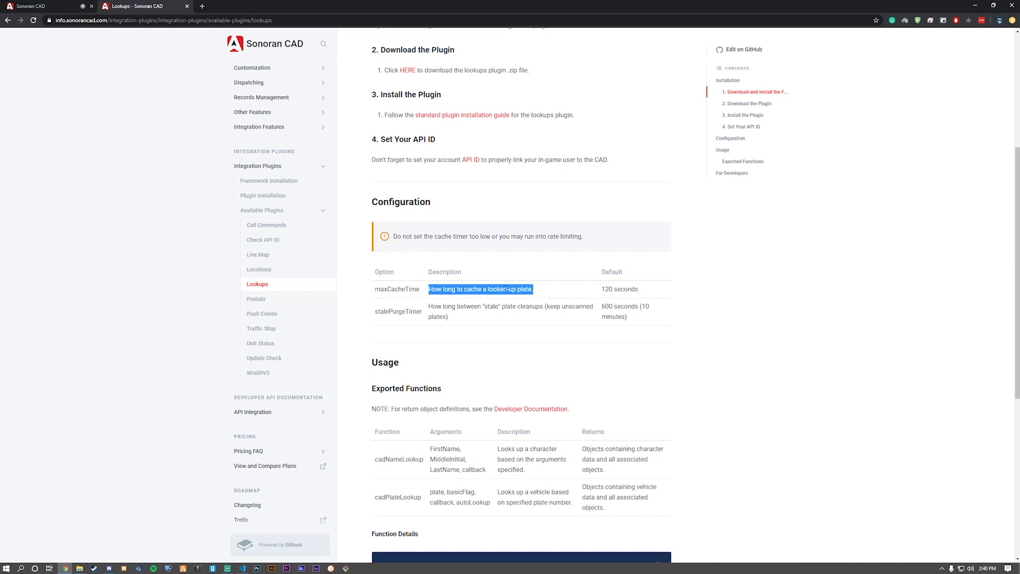
{"action": "left_click", "coordinate": [564, 288]}
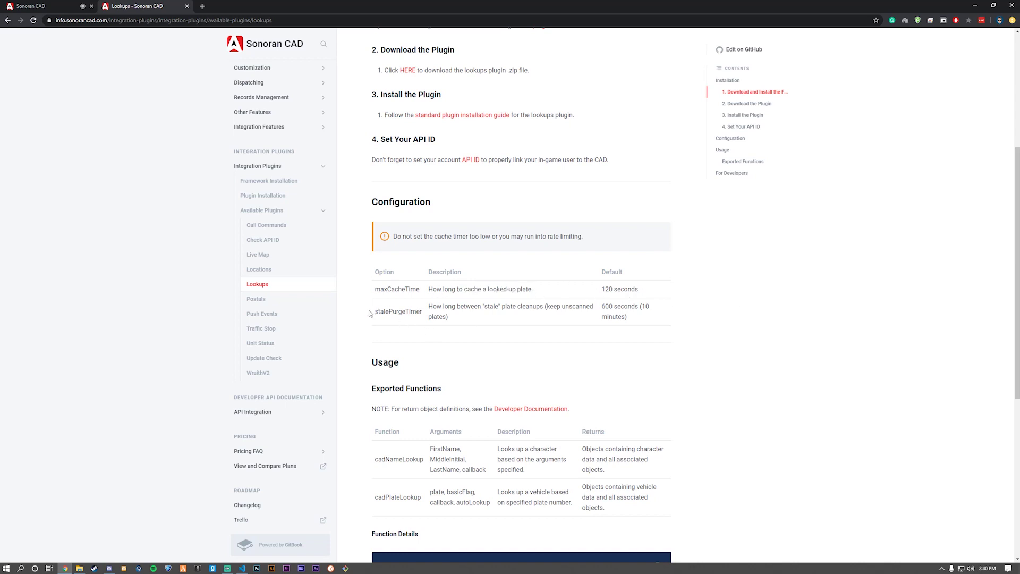
Step: Review the stalePurgeTimer option (default 600) and both Configuration table rows
{"action": "left_click_drag", "start_coordinate": [368, 313], "coordinate": [541, 303]}
{"action": "left_click", "coordinate": [426, 314]}
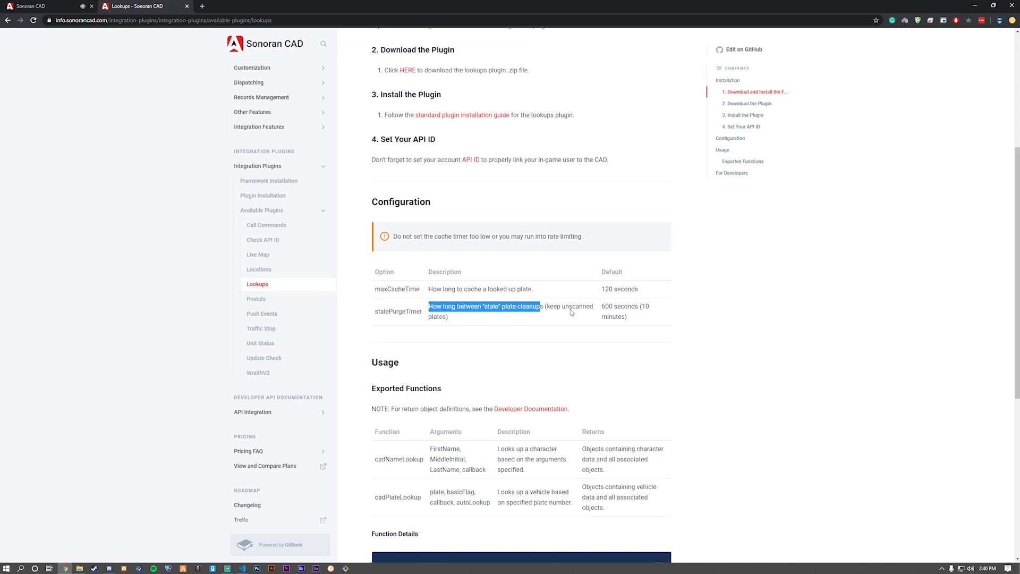
{"action": "left_click", "coordinate": [561, 315]}
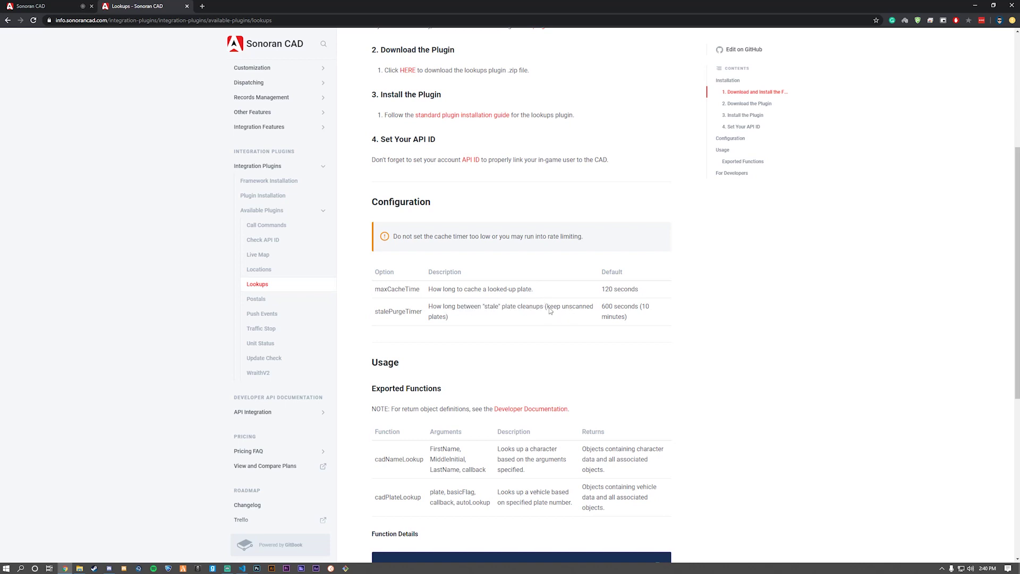
{"action": "left_click_drag", "start_coordinate": [459, 316], "coordinate": [420, 311]}
{"action": "left_click", "coordinate": [421, 311]}
{"action": "left_click_drag", "start_coordinate": [375, 287], "coordinate": [651, 323]}
{"action": "left_click", "coordinate": [669, 327]}
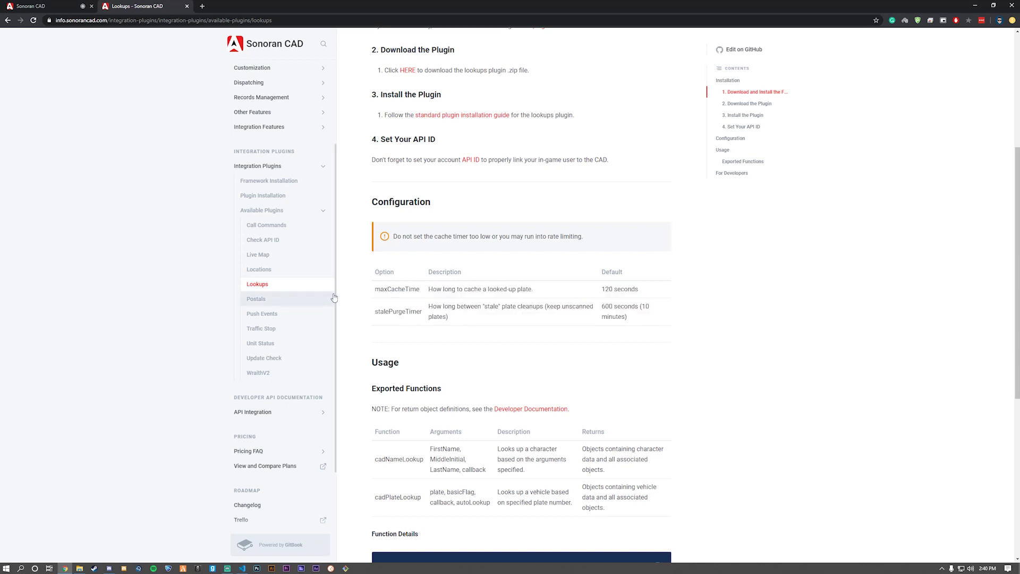
Step: Compare config_lookups.lua with the docs, then close VS Code and scroll the Lookups page back up
{"action": "left_click", "coordinate": [242, 569]}
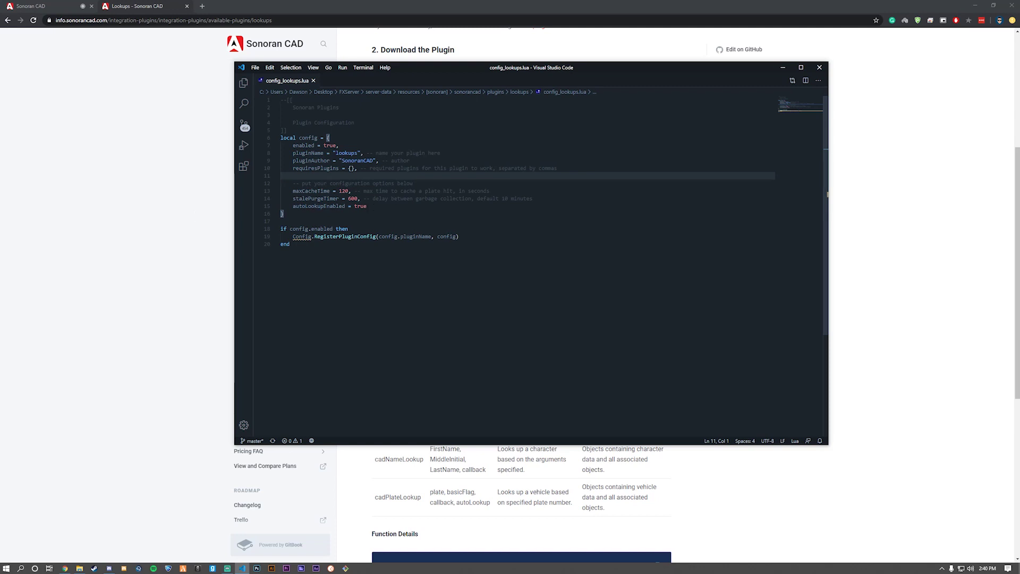
{"action": "scroll", "coordinate": [585, 483], "scroll_direction": "down", "scroll_amount": 2}
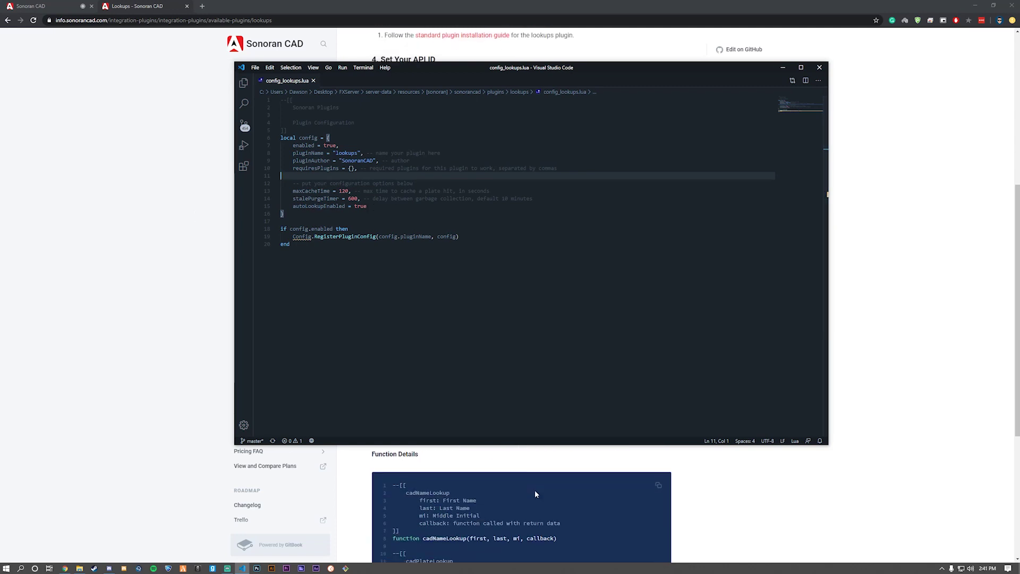
{"action": "scroll", "coordinate": [535, 490], "scroll_direction": "up", "scroll_amount": 3}
{"action": "scroll", "coordinate": [536, 493], "scroll_direction": "up", "scroll_amount": 1}
{"action": "scroll", "coordinate": [536, 493], "scroll_direction": "down", "scroll_amount": 2}
{"action": "scroll", "coordinate": [536, 493], "scroll_direction": "down", "scroll_amount": 5}
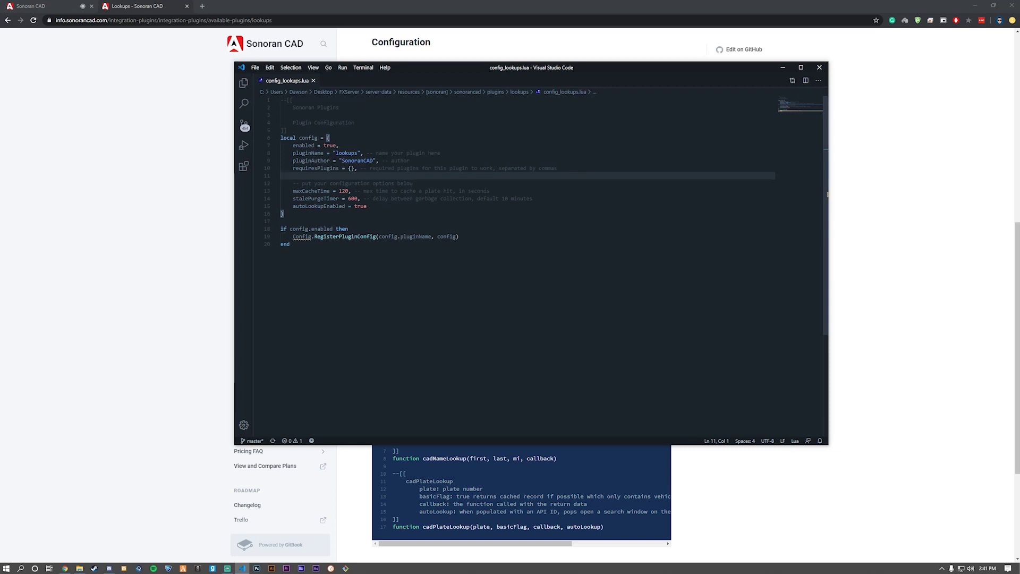
{"action": "left_click", "coordinate": [819, 67]}
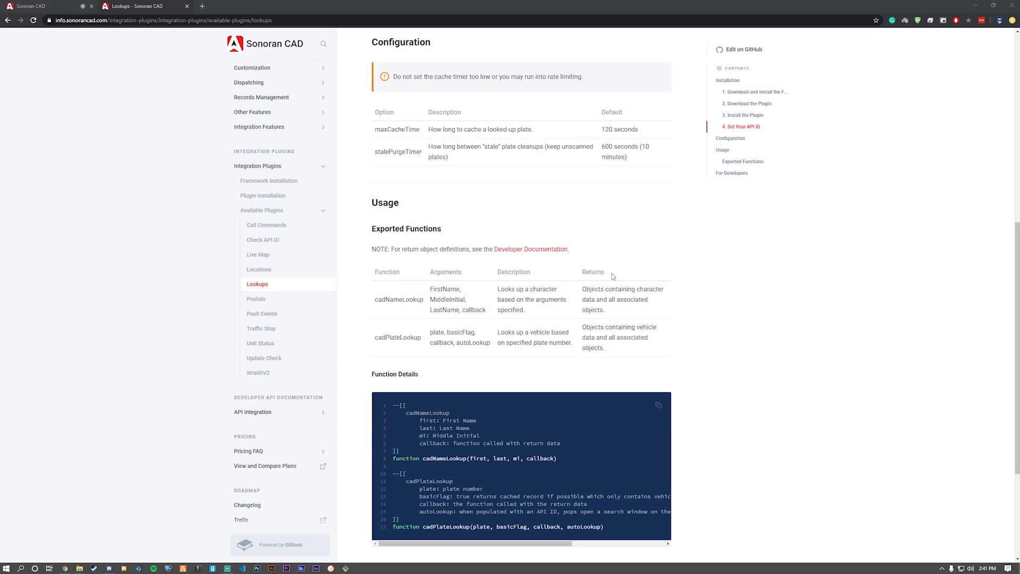
{"action": "scroll", "coordinate": [611, 273], "scroll_direction": "up", "scroll_amount": 1}
{"action": "scroll", "coordinate": [608, 277], "scroll_direction": "up", "scroll_amount": 5}
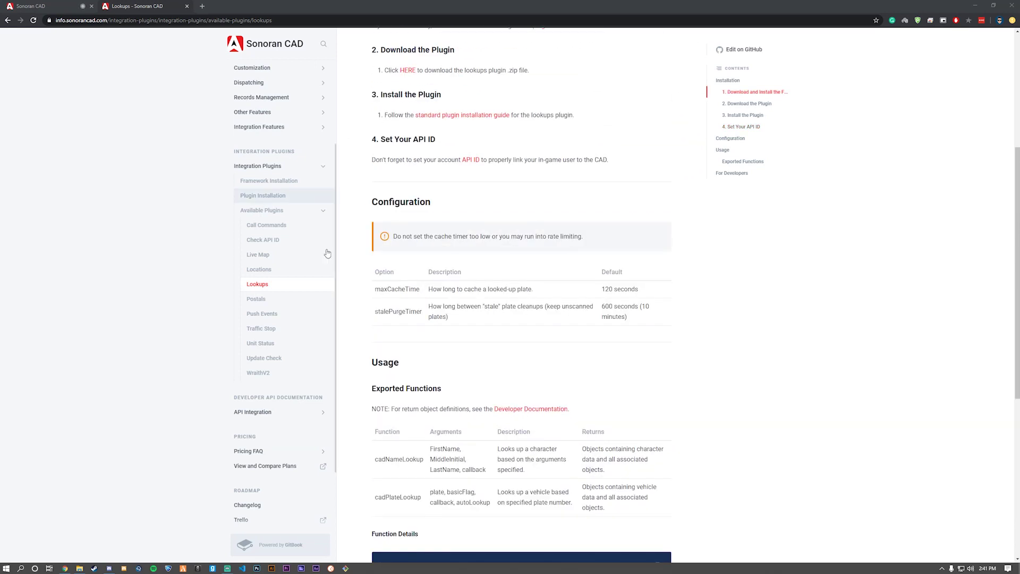
Step: Review the WraithV2 plugin documentation note about the Wraith ARS 2X radar requirement
{"action": "left_click", "coordinate": [287, 373]}
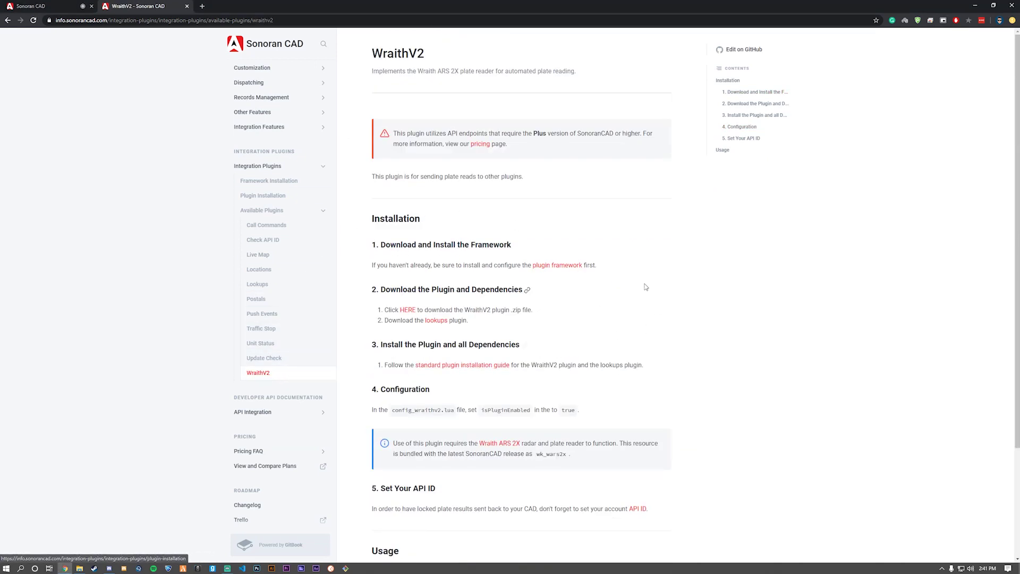
{"action": "scroll", "coordinate": [643, 288], "scroll_direction": "down", "scroll_amount": 3}
{"action": "left_click_drag", "start_coordinate": [405, 304], "coordinate": [518, 304]}
{"action": "left_click", "coordinate": [499, 315]}
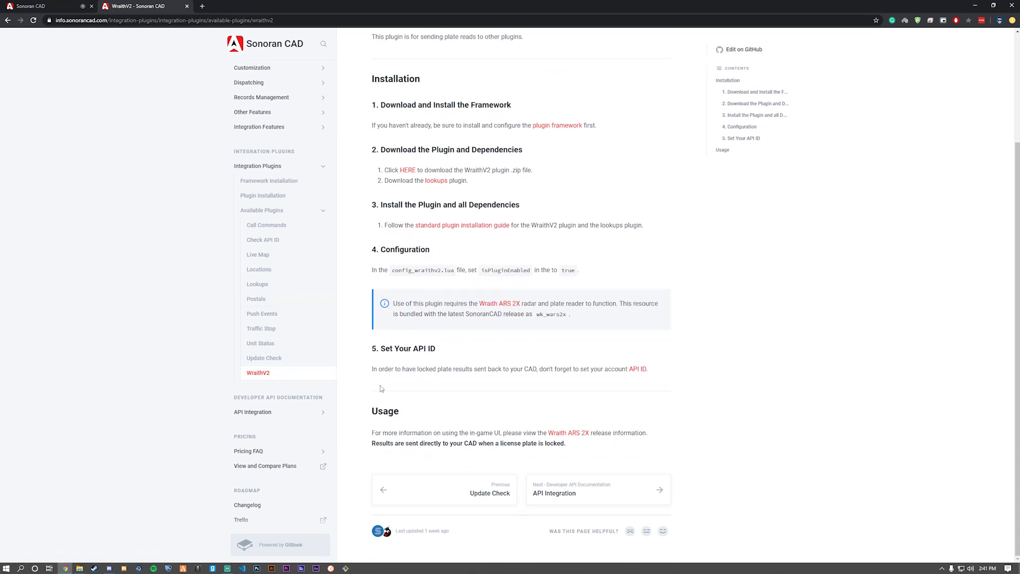
Step: Verify the wk_wars2x folder and the 'ensure wk_wars2x' line in server.cfg, then run start_2445_default
{"action": "left_click", "coordinate": [82, 569]}
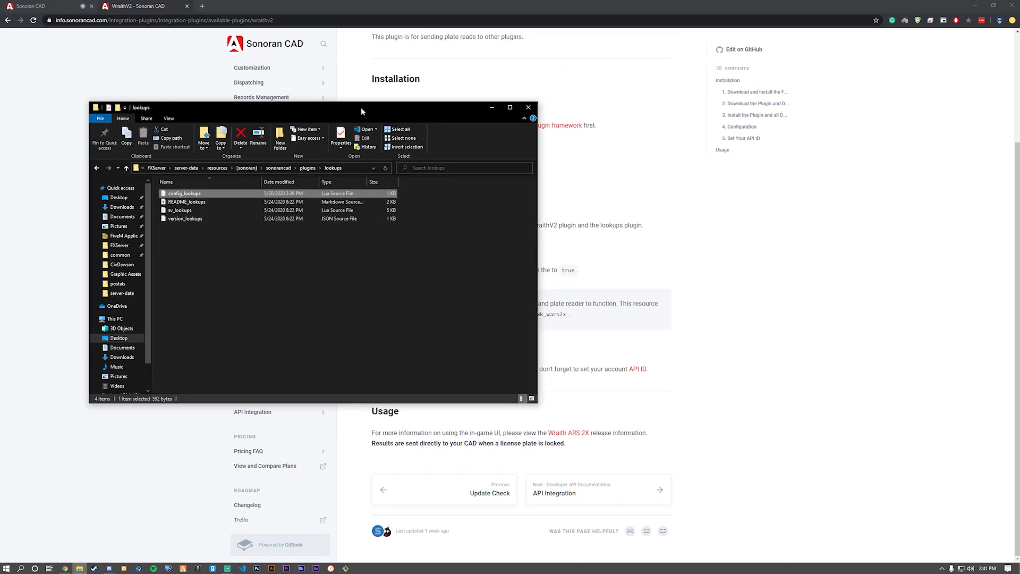
{"action": "left_click_drag", "start_coordinate": [362, 109], "coordinate": [635, 118]}
{"action": "left_click", "coordinate": [514, 175]}
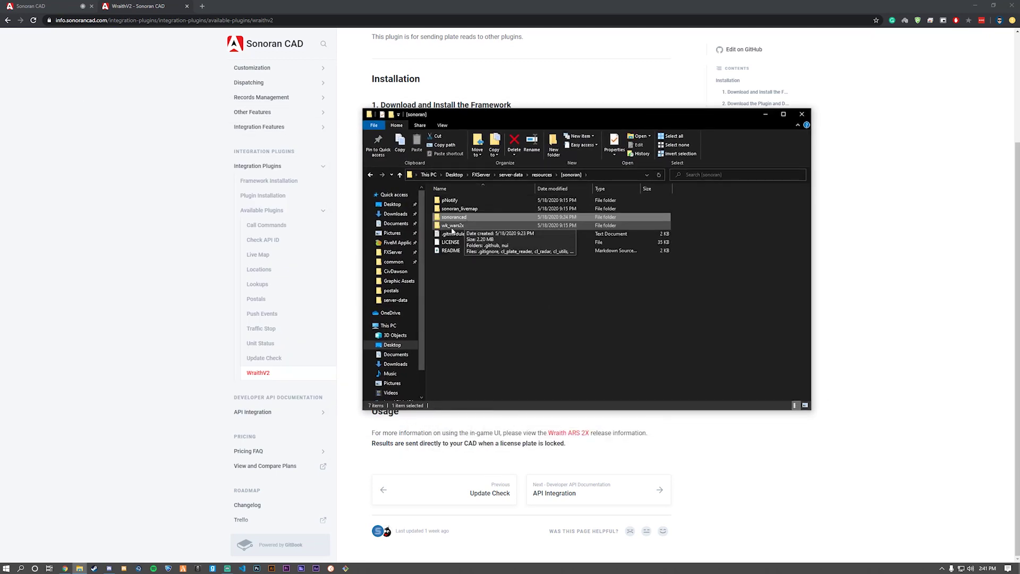
{"action": "double_click", "coordinate": [452, 226]}
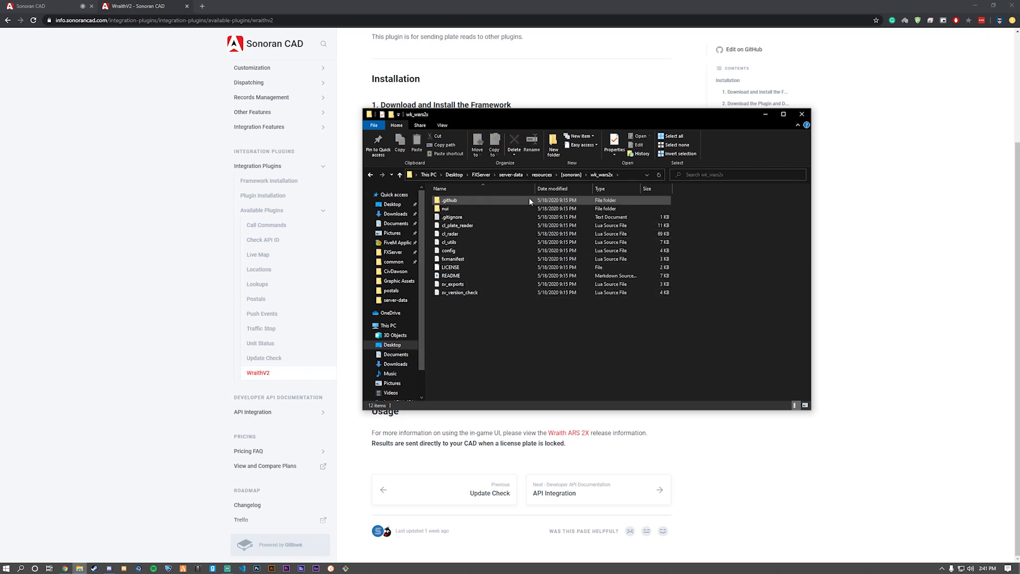
{"action": "left_click", "coordinate": [511, 175]}
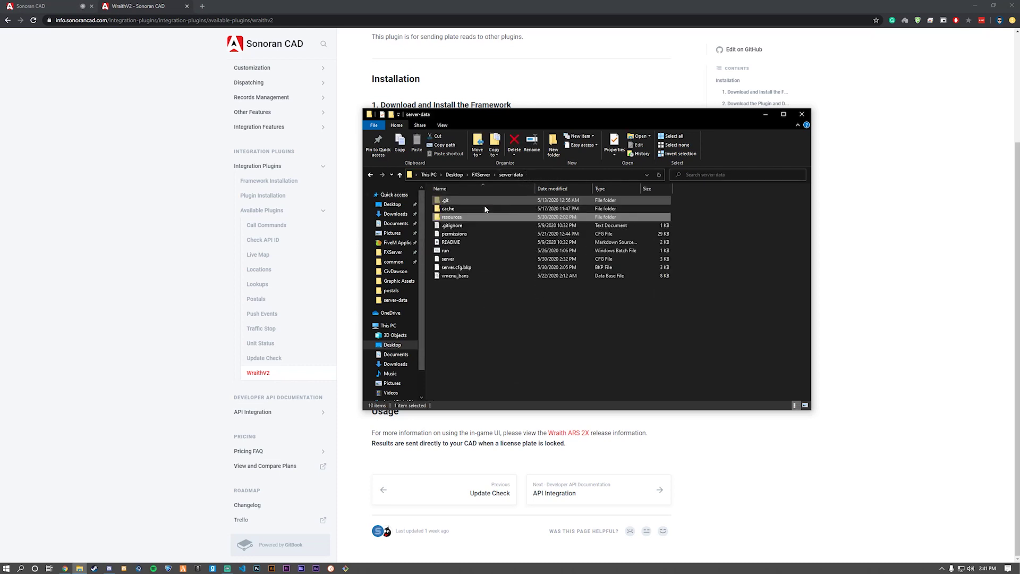
{"action": "double_click", "coordinate": [462, 259]}
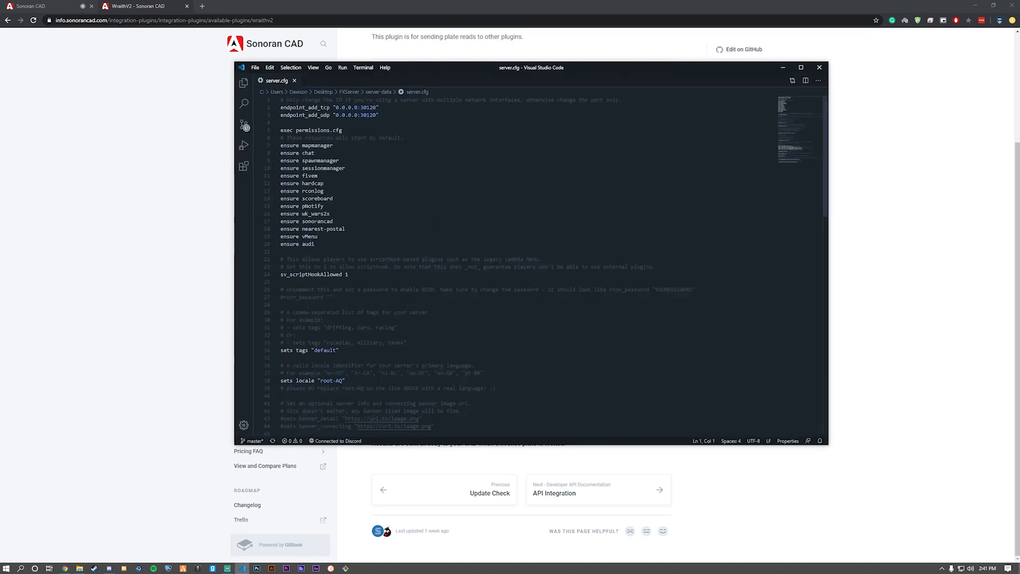
{"action": "left_click_drag", "start_coordinate": [352, 214], "coordinate": [267, 210]}
{"action": "left_click", "coordinate": [819, 67]}
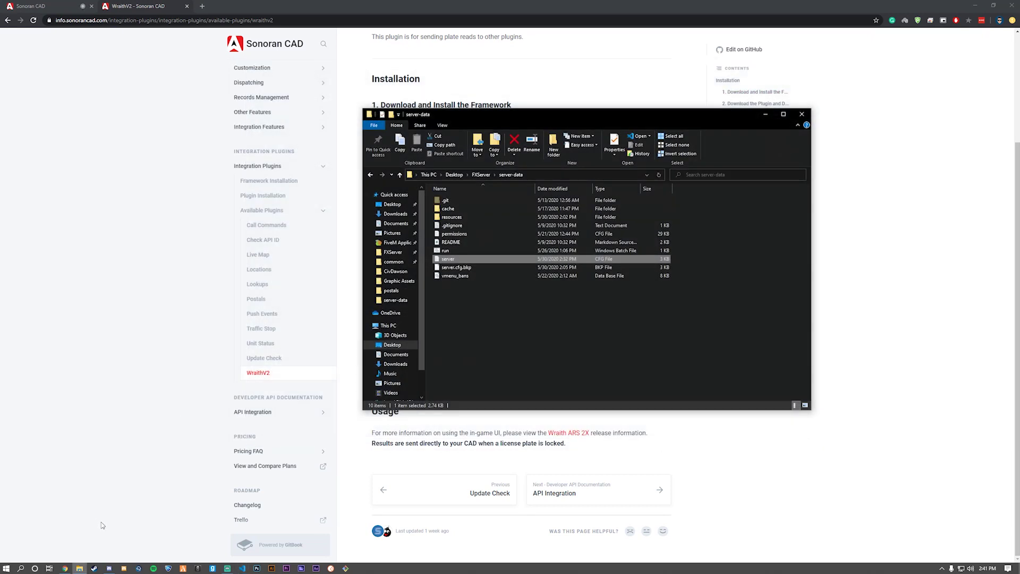
{"action": "left_click", "coordinate": [481, 175]}
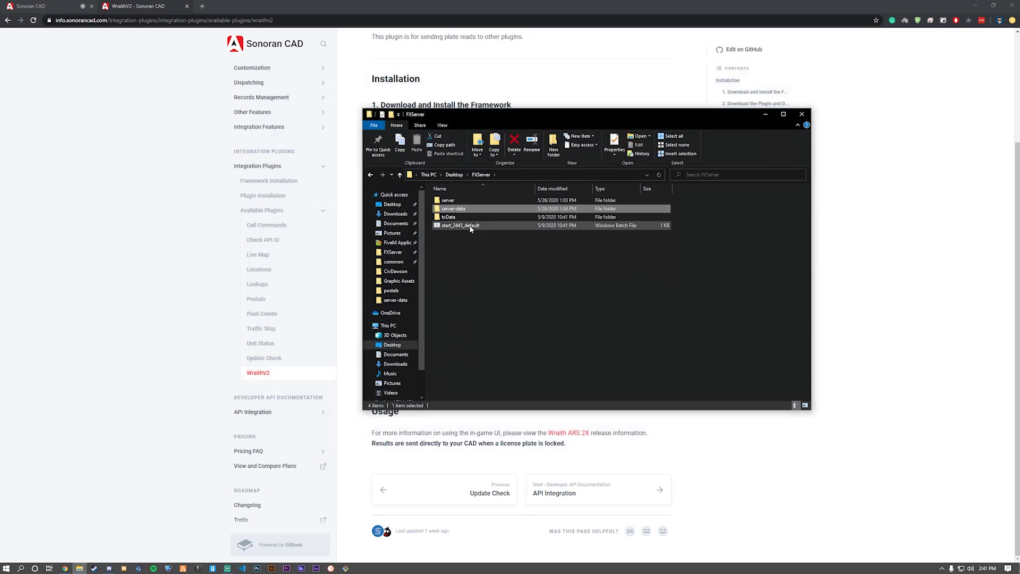
{"action": "double_click", "coordinate": [470, 228]}
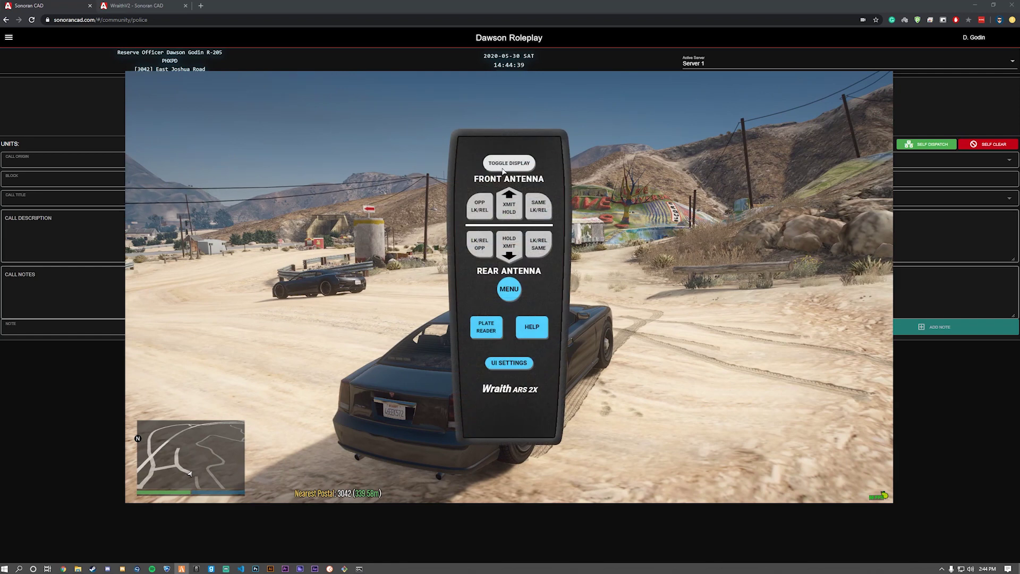
Step: Show the Wraith radar display, power it on, and set front and rear antennas transmitting
{"action": "left_click", "coordinate": [504, 165]}
{"action": "left_click", "coordinate": [632, 456]}
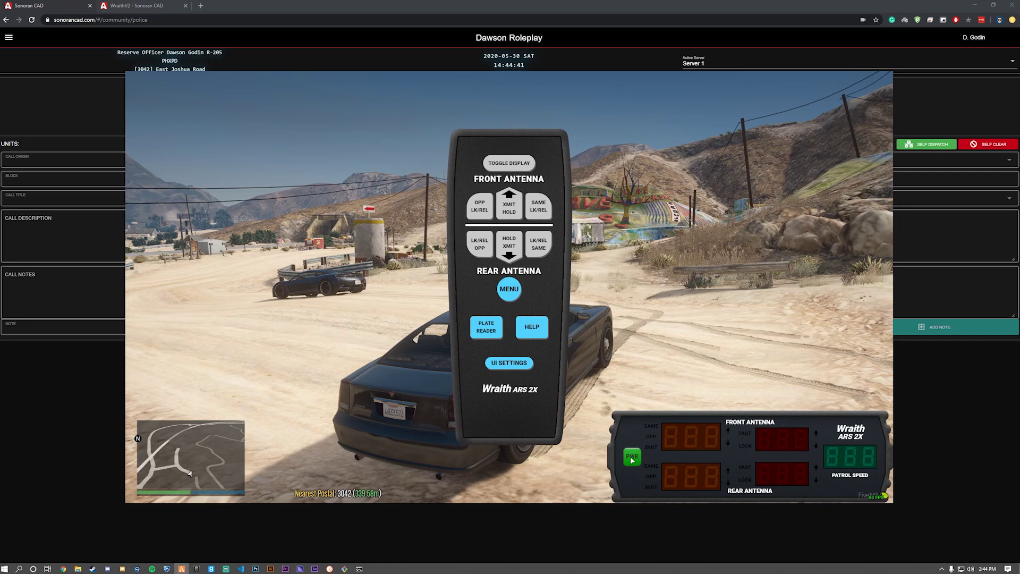
{"action": "left_click", "coordinate": [515, 210]}
{"action": "left_click", "coordinate": [510, 247]}
Step: Turn on the front and rear plate reader display, place it beside the radar, and close the remote
{"action": "left_click", "coordinate": [486, 327]}
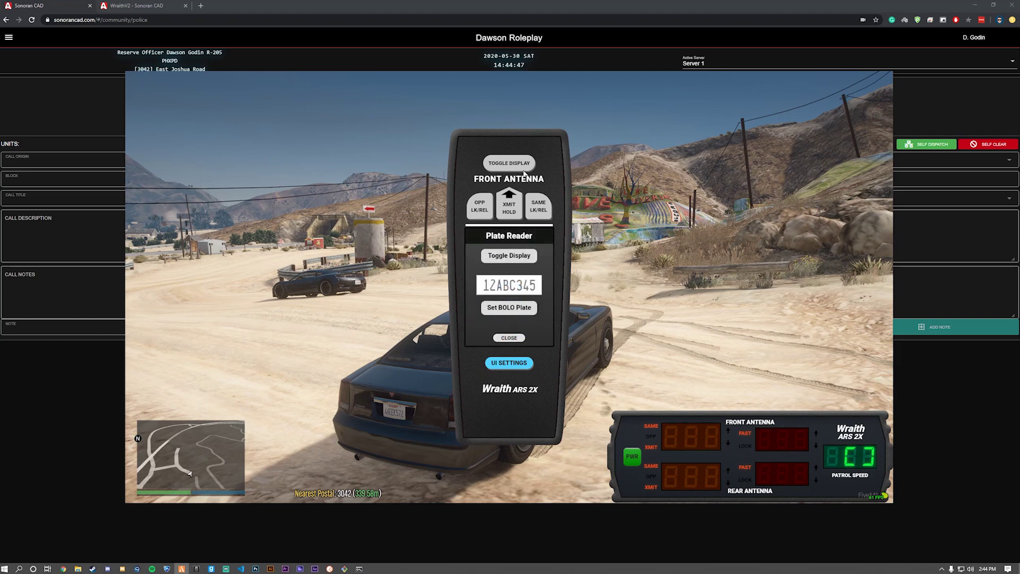
{"action": "left_click", "coordinate": [509, 255]}
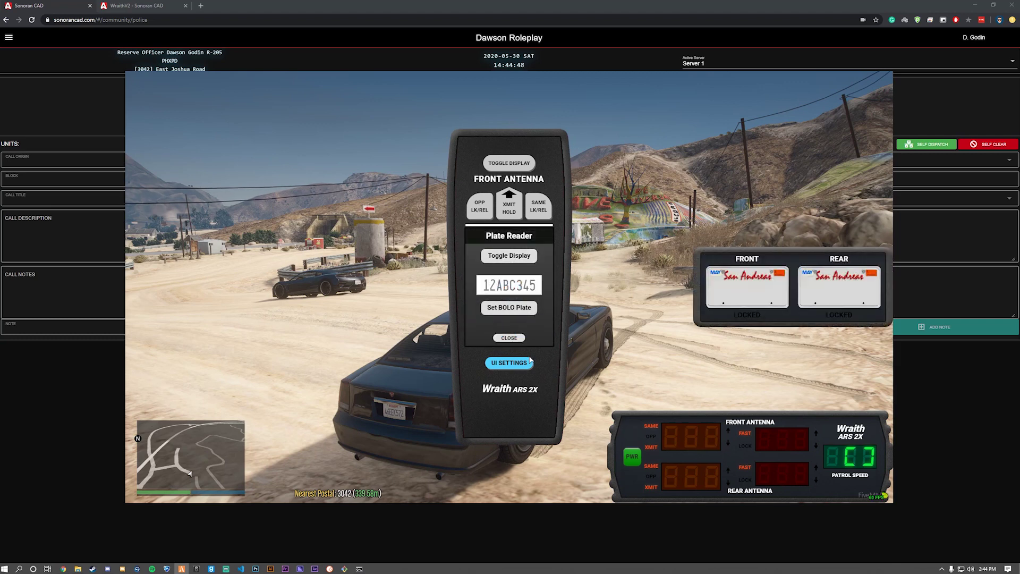
{"action": "left_click", "coordinate": [508, 338]}
{"action": "left_click_drag", "start_coordinate": [816, 293], "coordinate": [806, 364]}
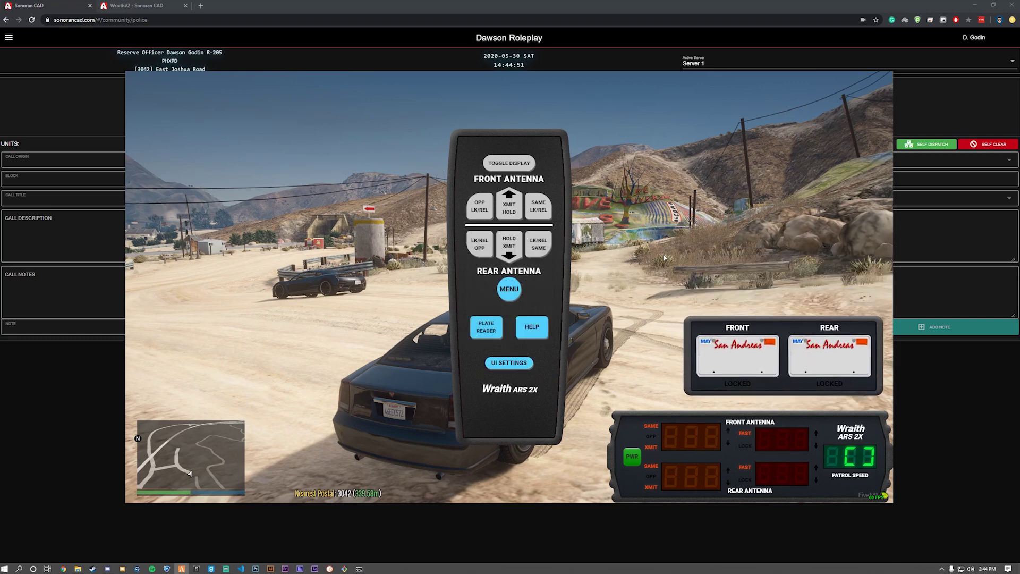
{"action": "key", "text": "Escape"}
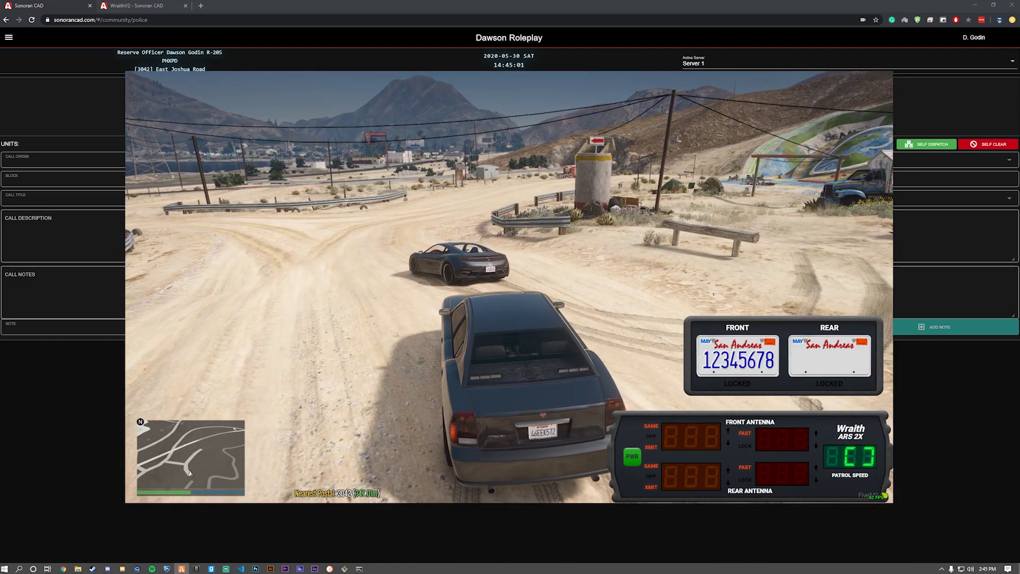
Step: Lock the front plate reader on the car ahead, plate 12345678, with keypad 9
{"action": "key", "text": "KP_9"}
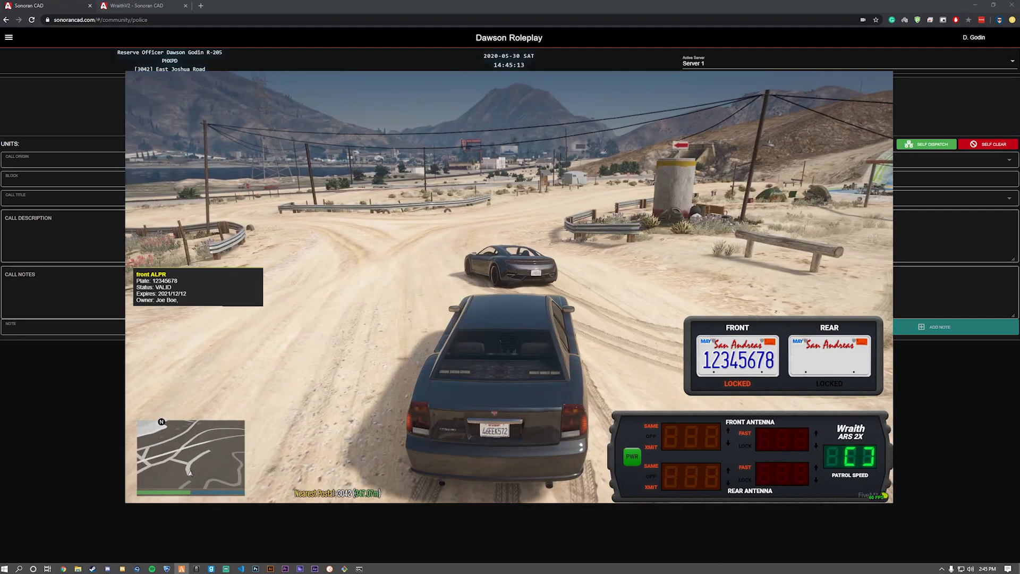
Step: In the CAD lookup, open the vehicle registration for plate 12345678, a white 2016 Dinka Jester
{"action": "key", "text": "alt+Tab"}
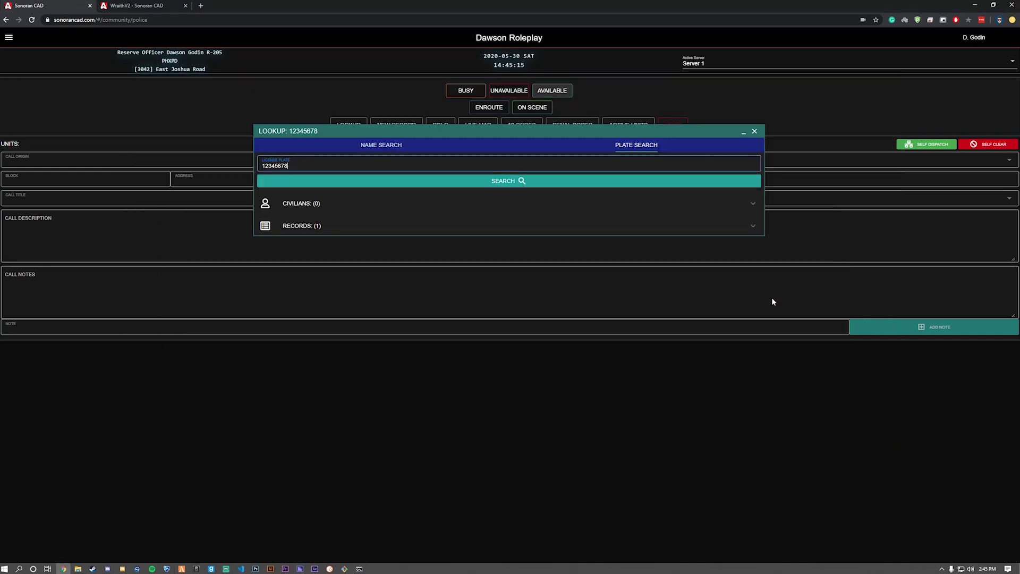
{"action": "left_click", "coordinate": [360, 229]}
{"action": "left_click", "coordinate": [509, 248]}
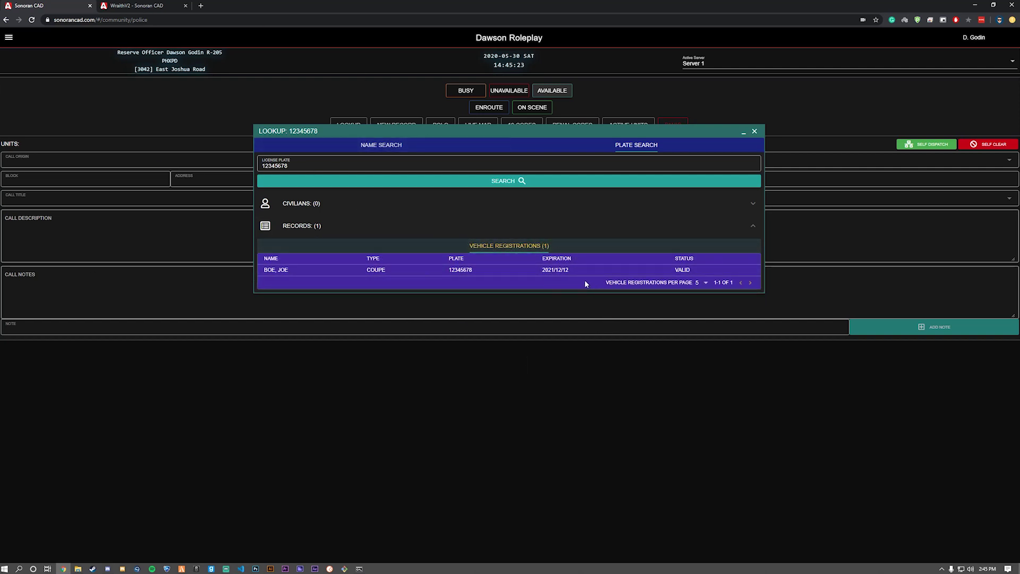
{"action": "left_click", "coordinate": [525, 268]}
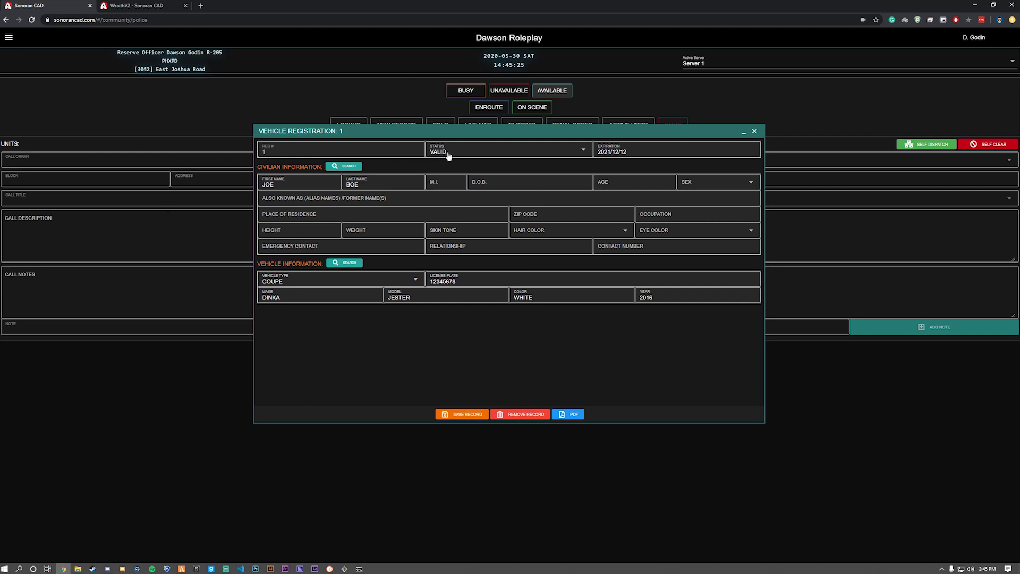